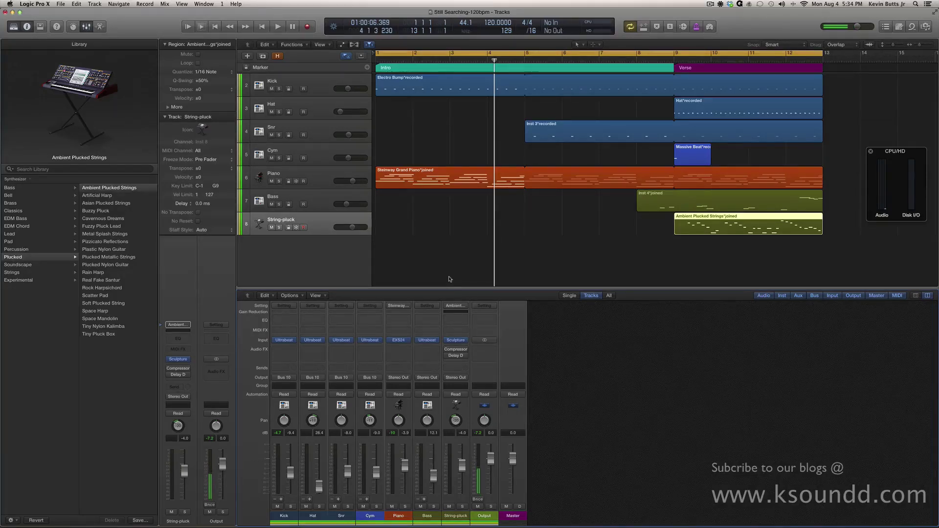
pyautogui.click(284, 405)
pyautogui.press('space')
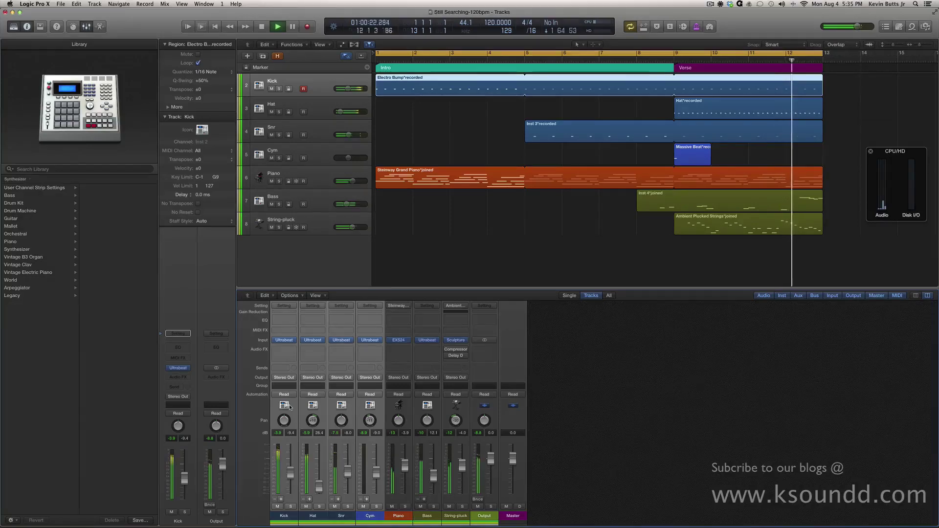
pyautogui.press('space')
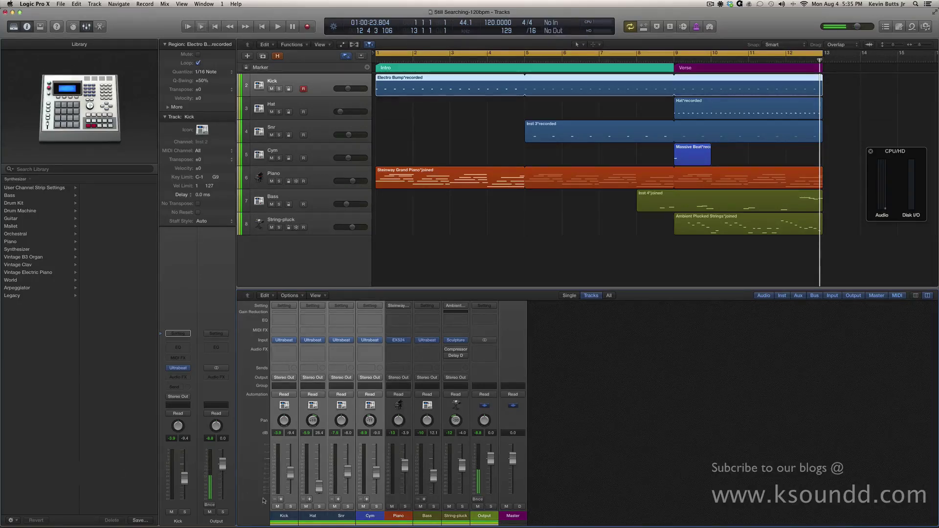
# Inspect the Cym, Piano, Bass and String-pluck strips, then select Kick through Cym together.
pyautogui.click(374, 517)
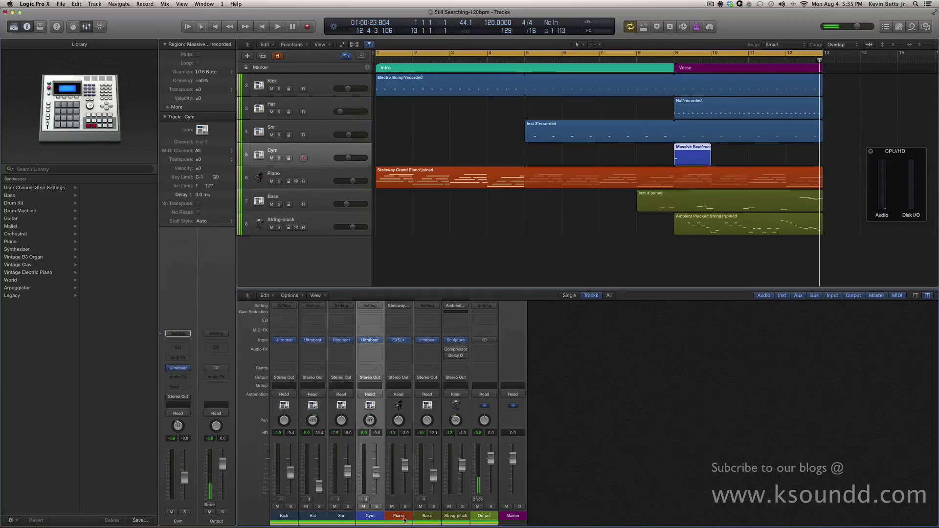
pyautogui.click(404, 518)
pyautogui.click(426, 515)
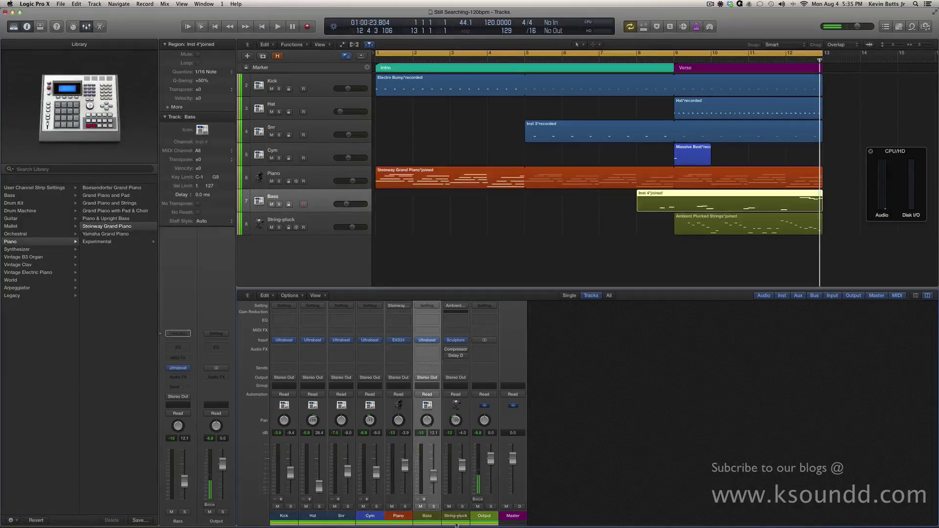
pyautogui.click(455, 515)
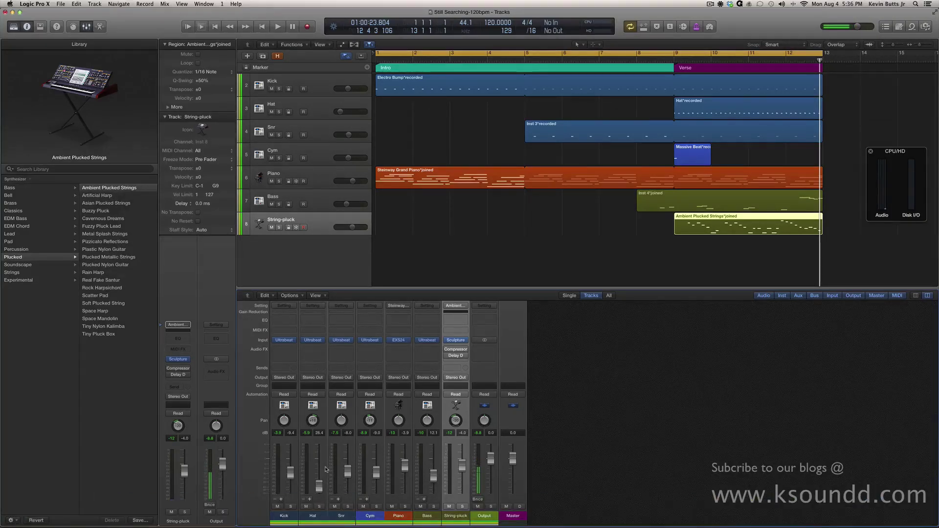
pyautogui.click(289, 517)
pyautogui.keyDown('shift'); pyautogui.click(369, 518); pyautogui.keyUp('shift')
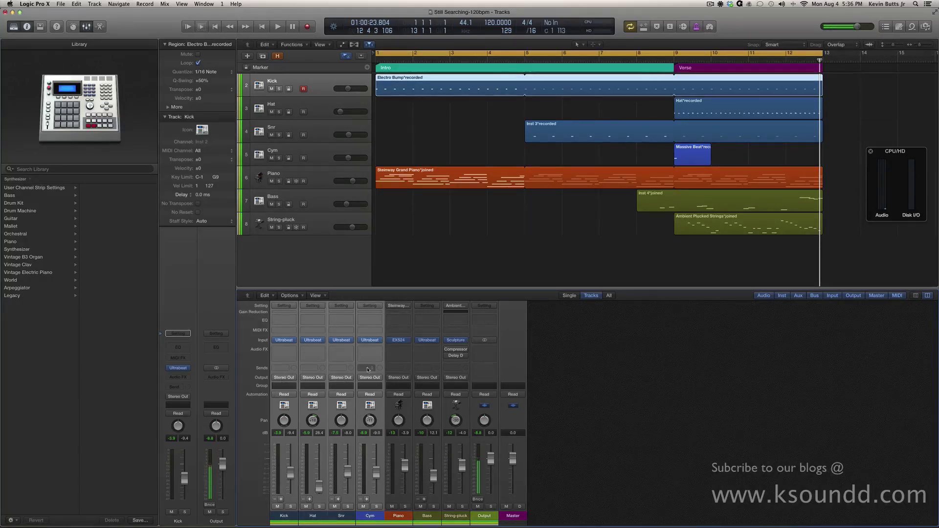
# Route the selected drum strips' output to Bus 1 and name the new aux 'Drums'.
pyautogui.click(343, 380)
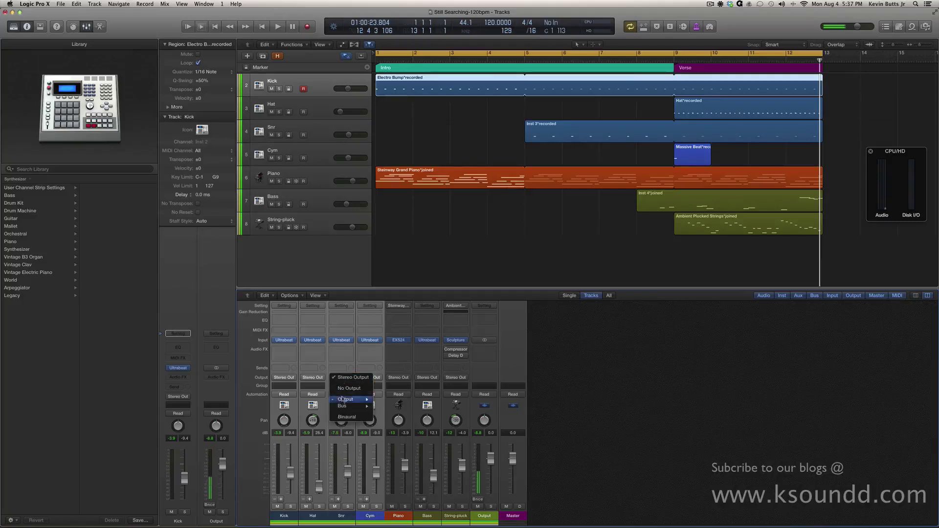
pyautogui.moveTo(343, 407)
pyautogui.click(387, 406)
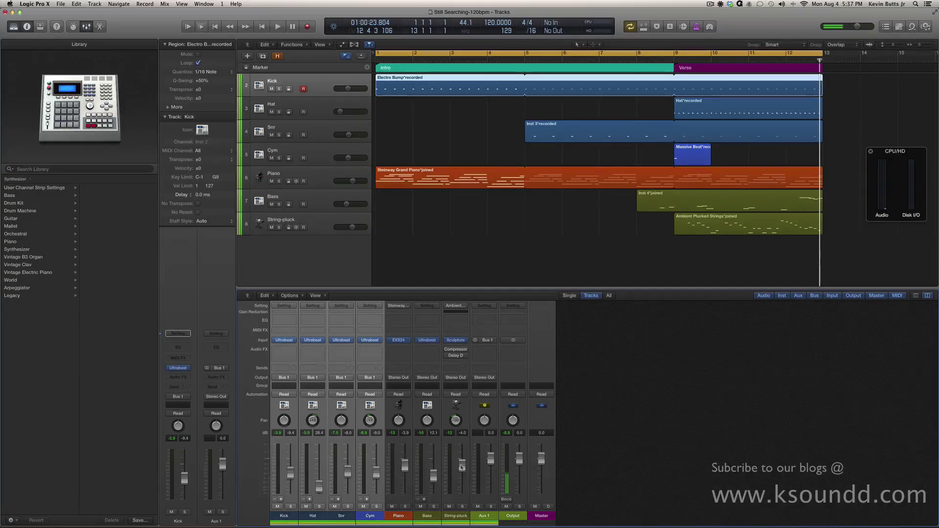
pyautogui.click(484, 513)
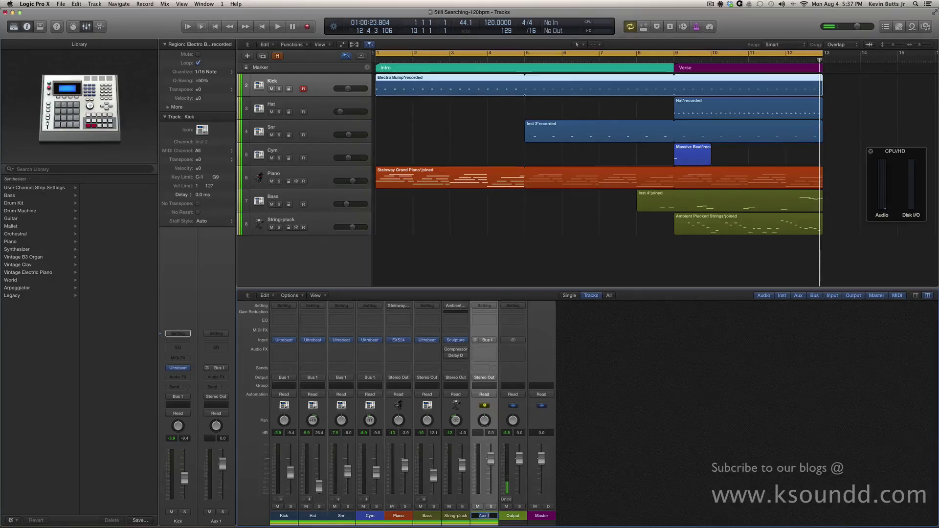
pyautogui.write('Drums')
pyautogui.press('Return')
# Confirm the Cym channel's output stays on Bus 1 (Drums).
pyautogui.click(371, 521)
pyautogui.moveTo(374, 344)
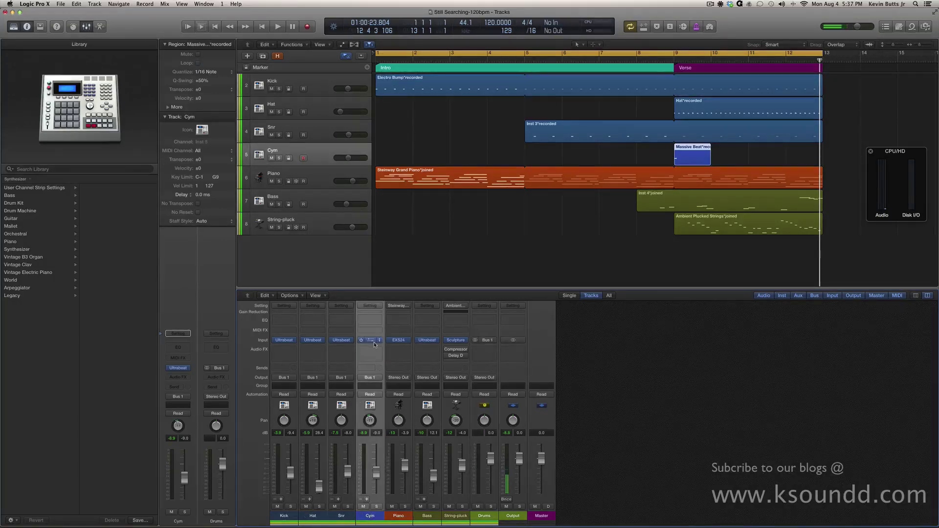
pyautogui.click(372, 378)
pyautogui.moveTo(370, 407)
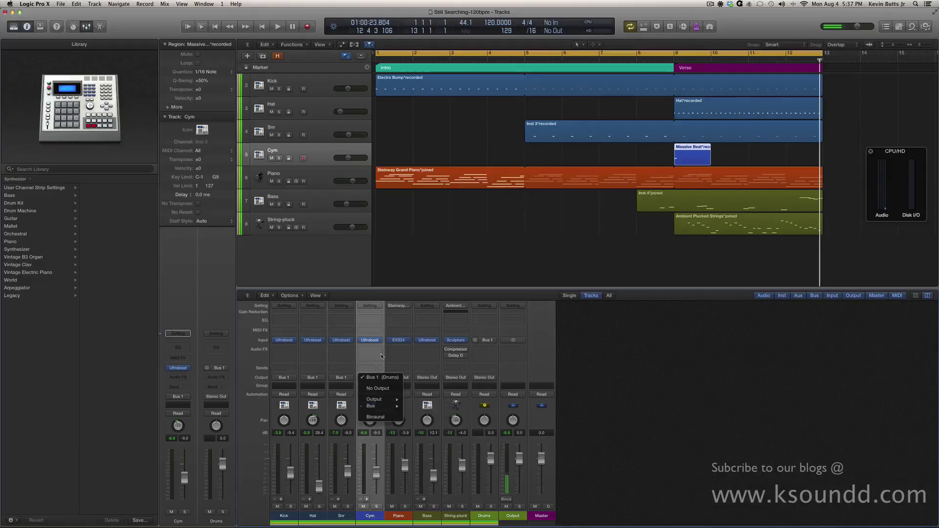
pyautogui.click(399, 387)
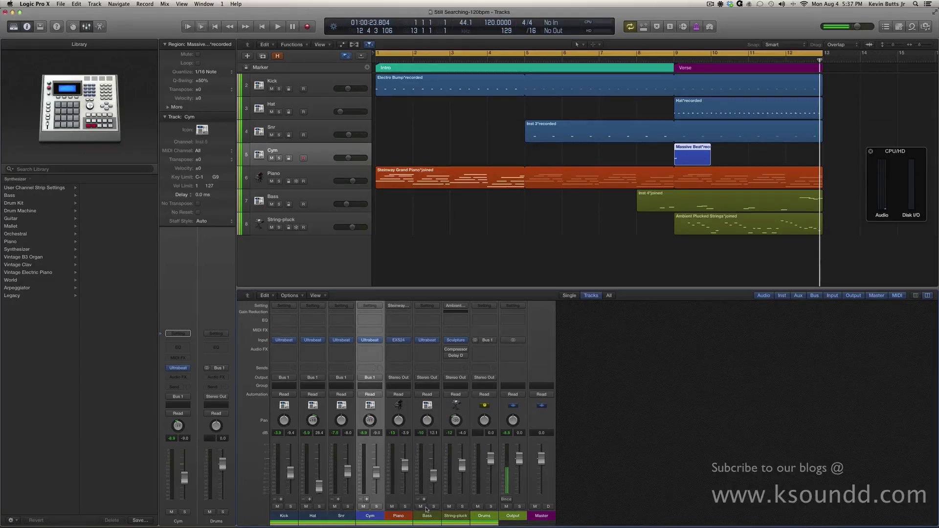
# While the song plays, solo and unsolo the Drums aux and set its fader to about -1.9 dB.
pyautogui.press('space')
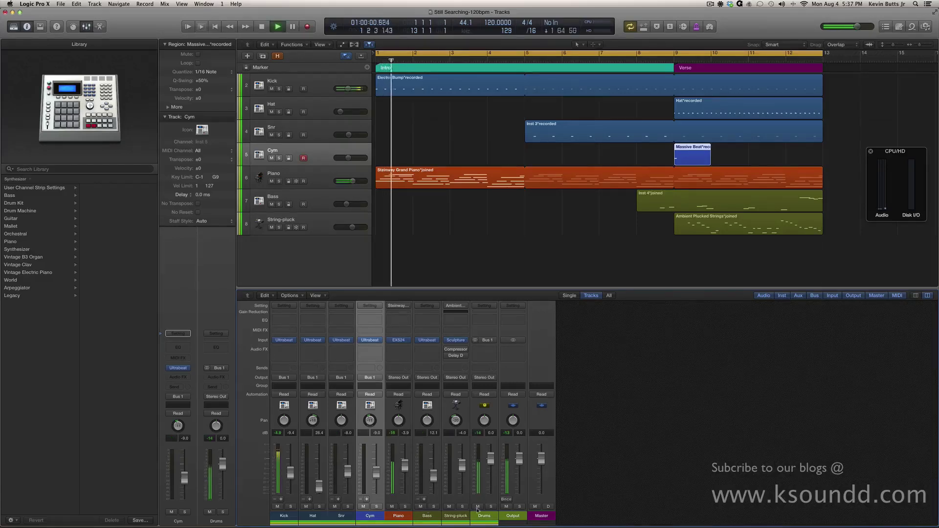
pyautogui.click(478, 507)
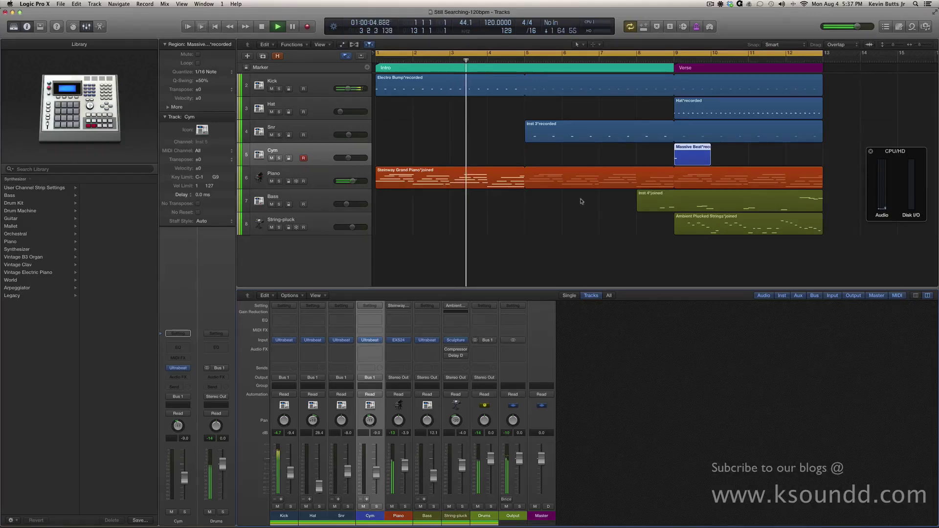
pyautogui.click(487, 519)
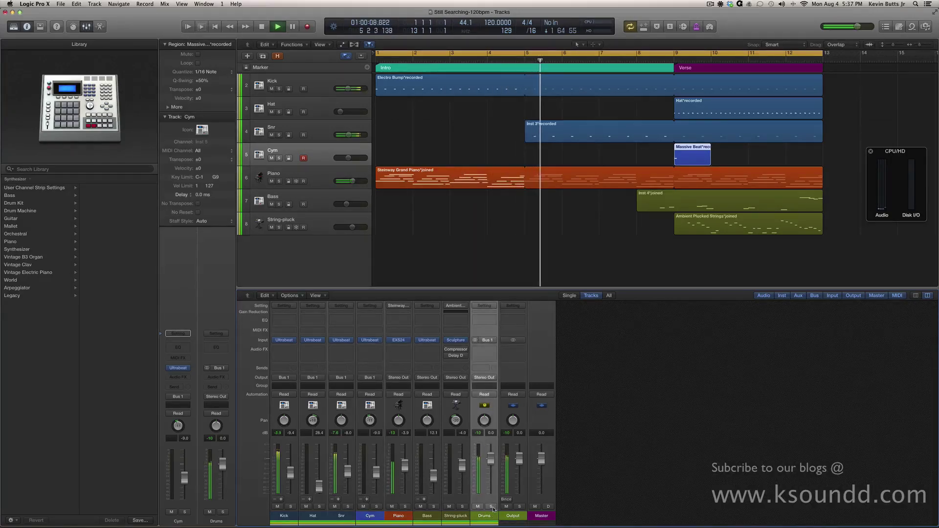
pyautogui.click(491, 506)
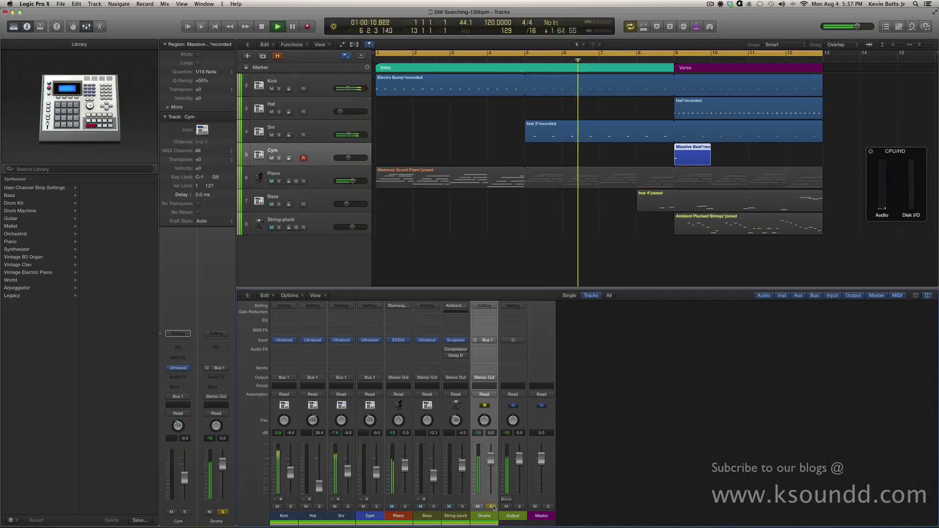
pyautogui.click(492, 507)
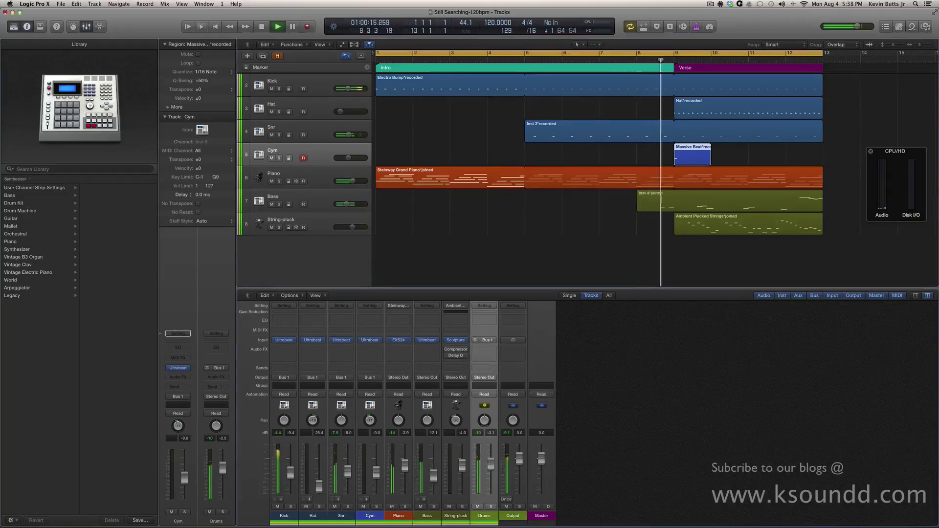
pyautogui.moveTo(491, 478); pyautogui.dragTo(490, 472)
pyautogui.press('space')
# Insert a stereo Compressor on the Drums aux and lower its threshold to -24.5 dB.
pyautogui.click(483, 349)
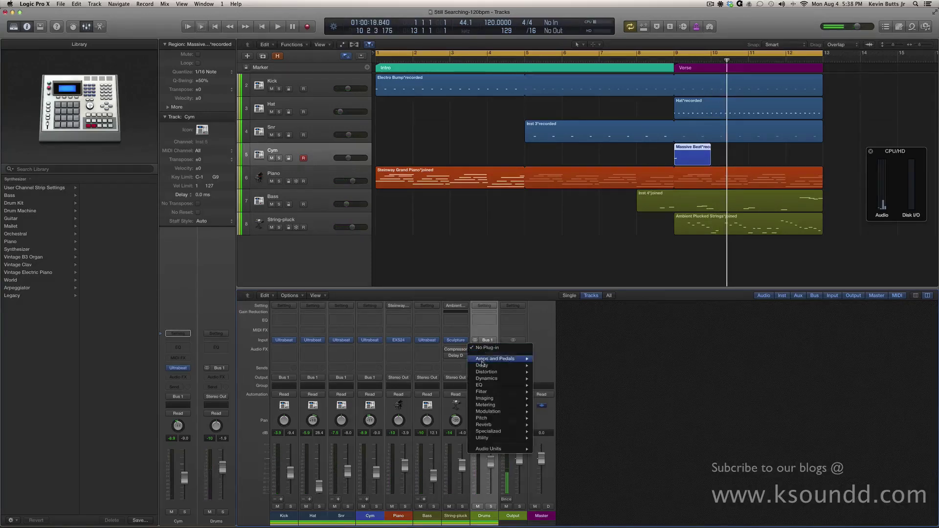
pyautogui.moveTo(497, 379)
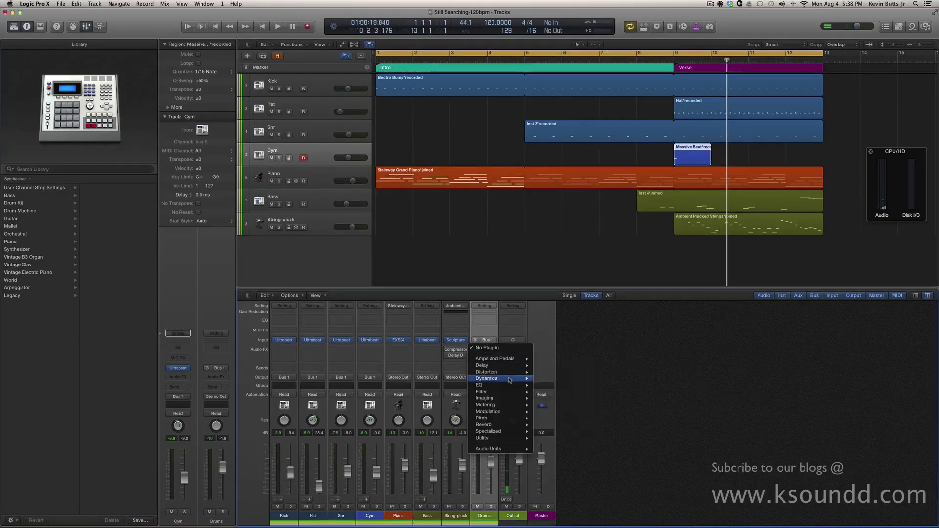
pyautogui.click(558, 385)
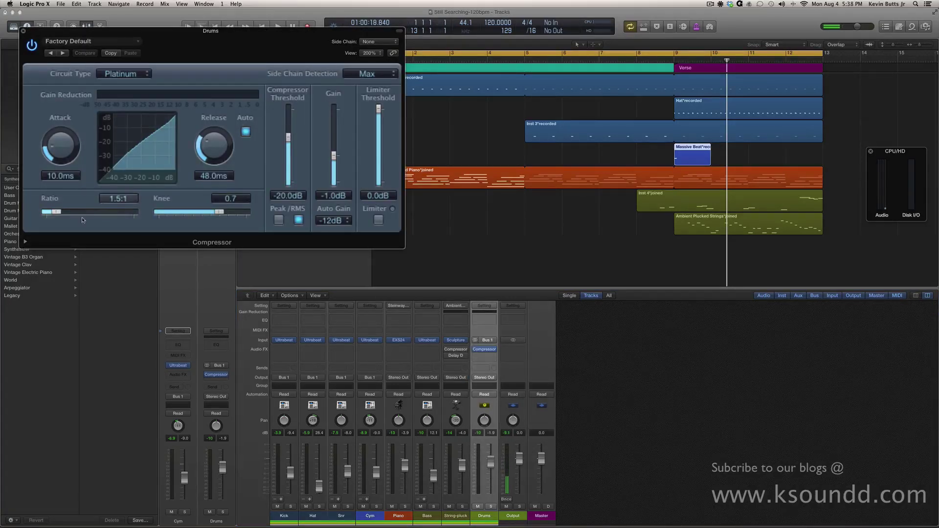
pyautogui.moveTo(288, 137); pyautogui.dragTo(290, 145)
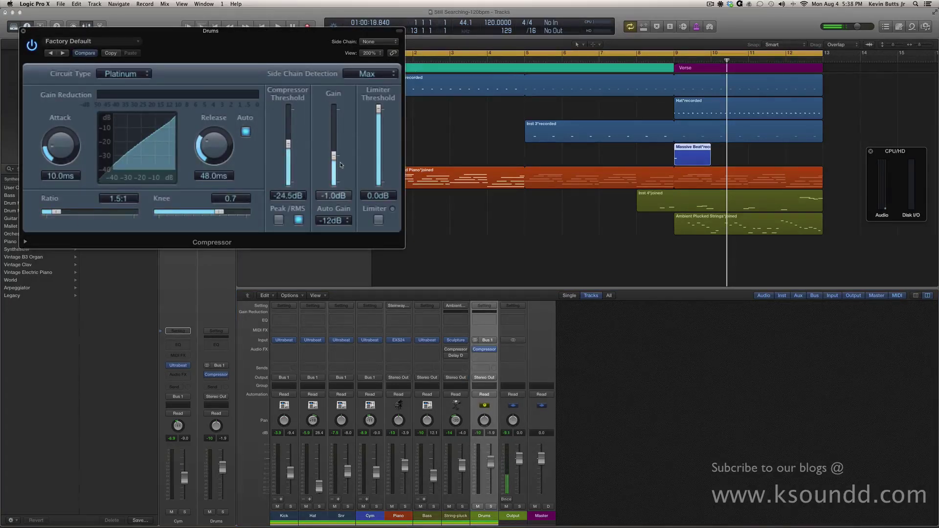
pyautogui.press('space')
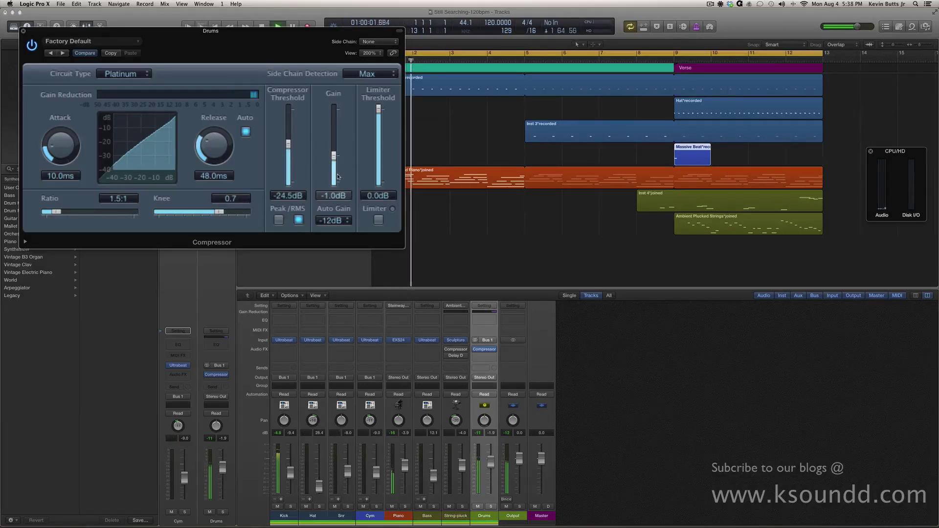
# Enable the compressor's limiter at -0.6 dB while listening, then move the plug-in window aside.
pyautogui.moveTo(279, 34); pyautogui.dragTo(315, 107)
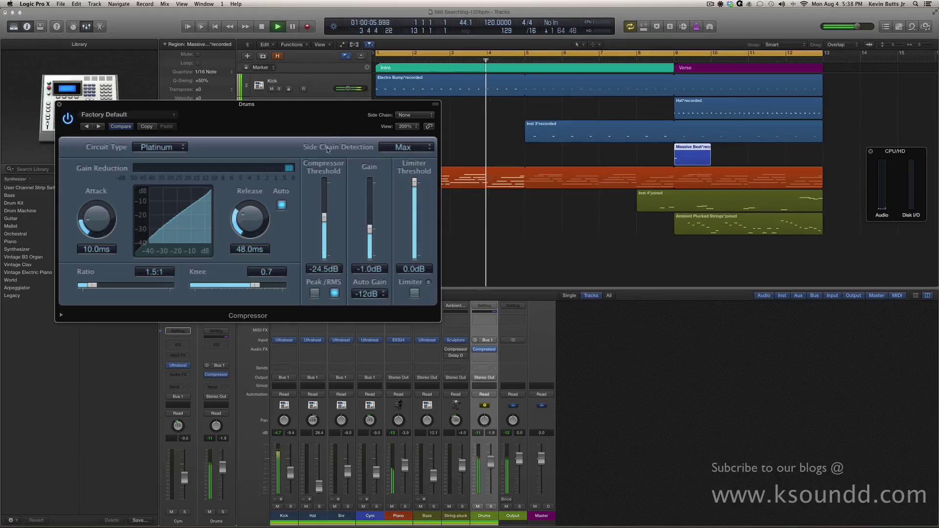
pyautogui.click(414, 293)
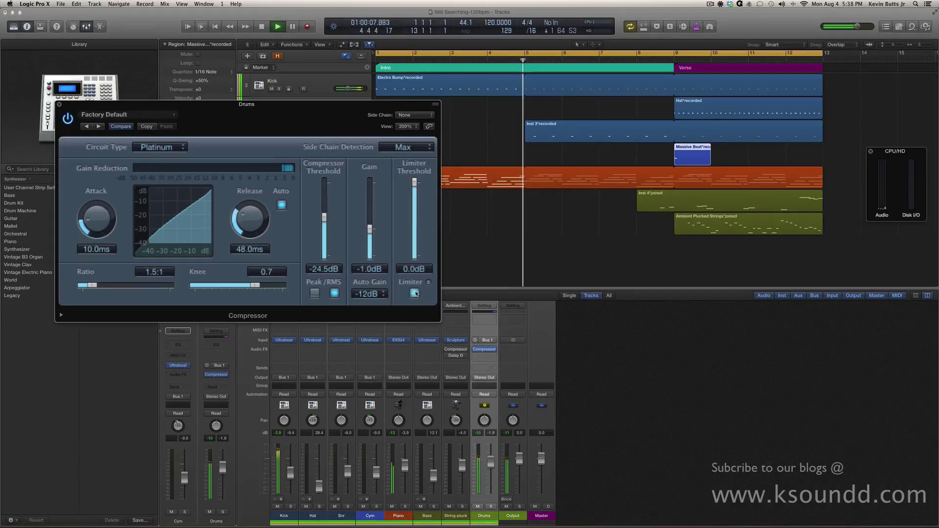
pyautogui.moveTo(414, 182); pyautogui.dragTo(416, 193)
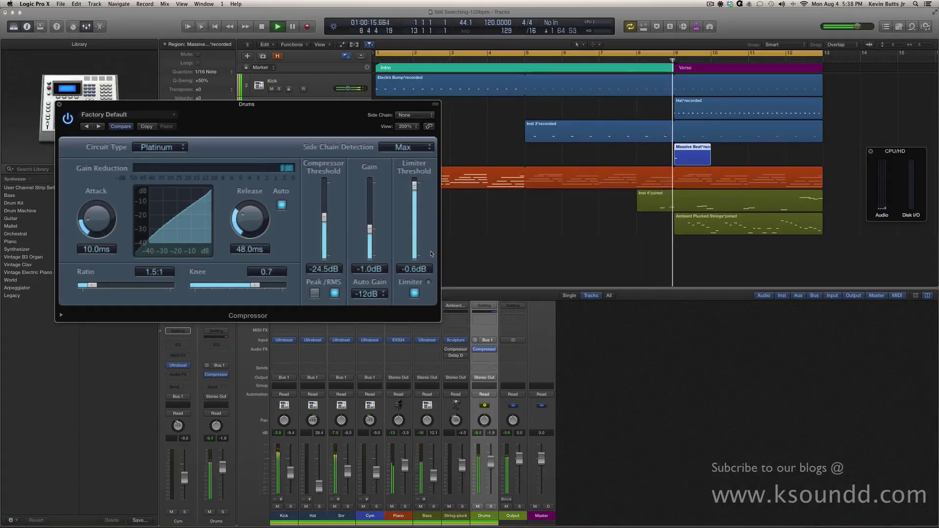
pyautogui.press('space')
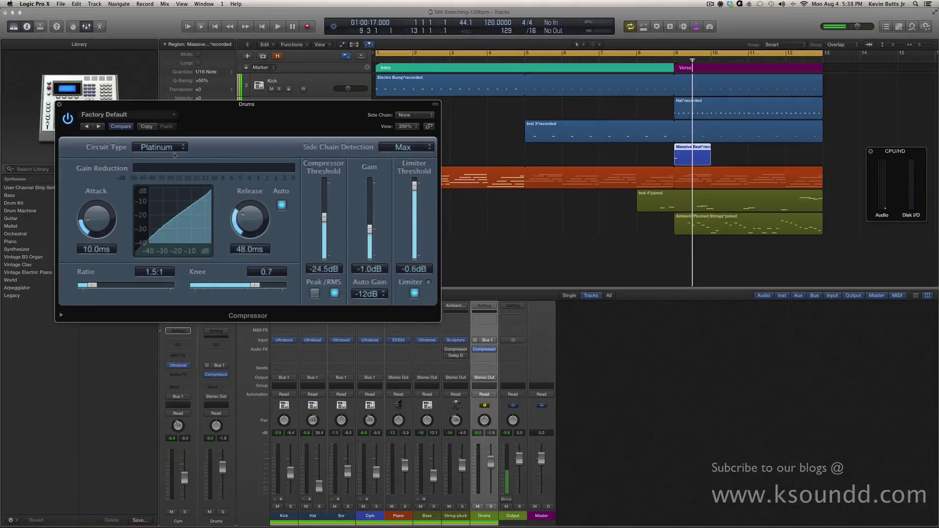
pyautogui.moveTo(59, 106); pyautogui.dragTo(97, 84)
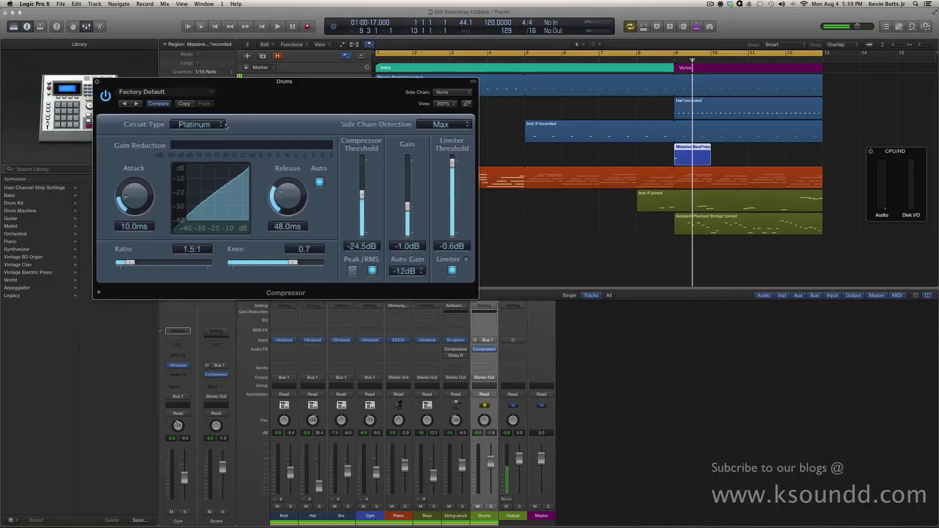
pyautogui.moveTo(253, 85); pyautogui.dragTo(265, 136)
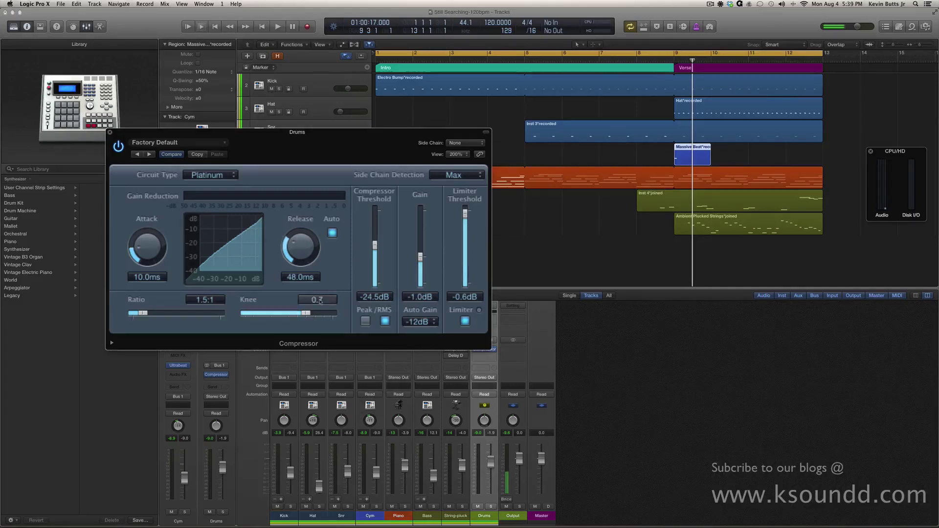
# Move the Drums compressor to the second effect slot and select the Kick through String-pluck strips.
pyautogui.click(110, 132)
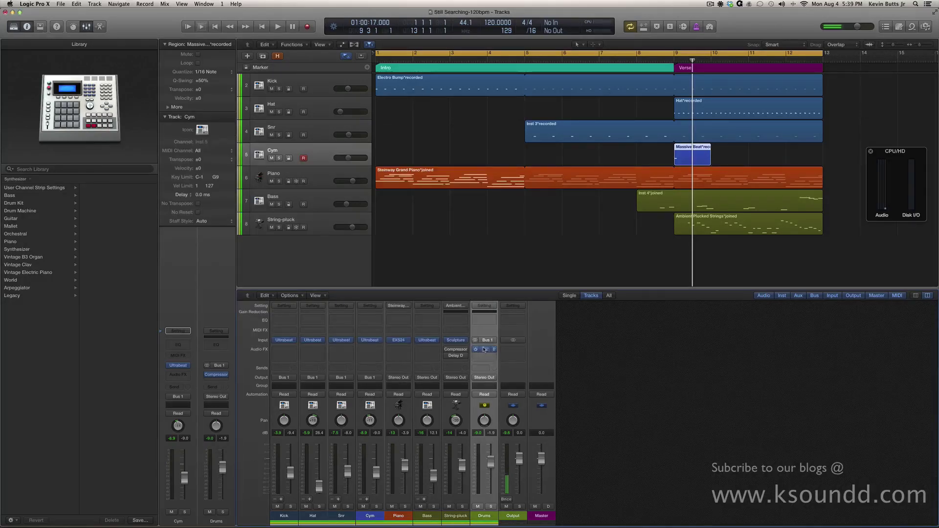
pyautogui.moveTo(485, 349); pyautogui.dragTo(489, 355)
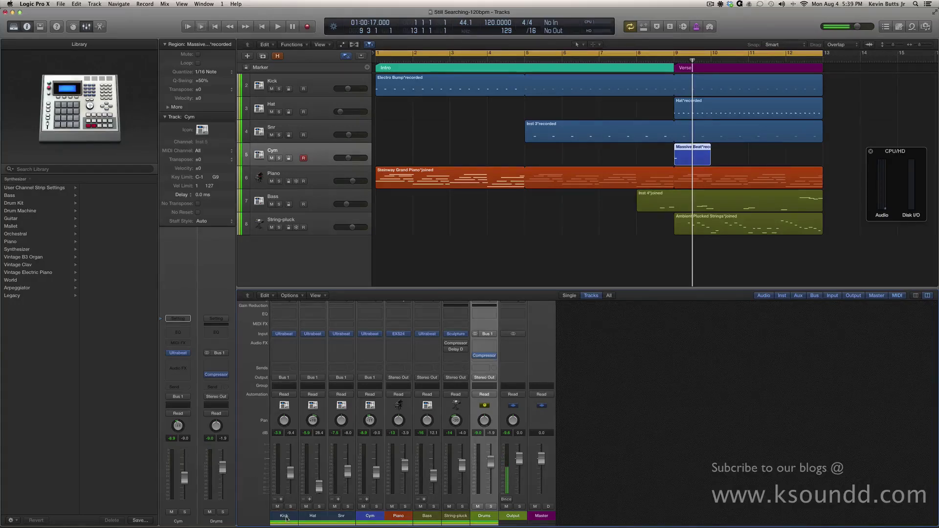
pyautogui.moveTo(285, 518); pyautogui.dragTo(453, 523)
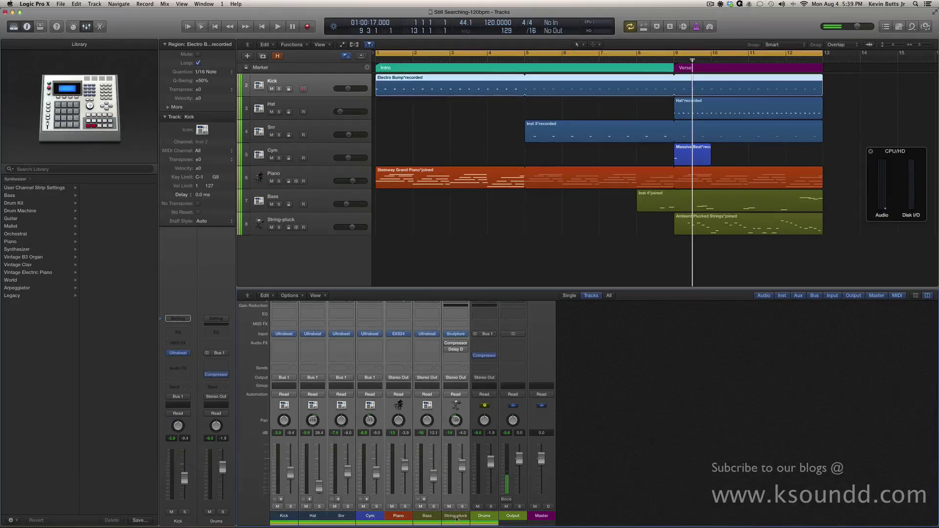
pyautogui.click(312, 230)
pyautogui.click(427, 516)
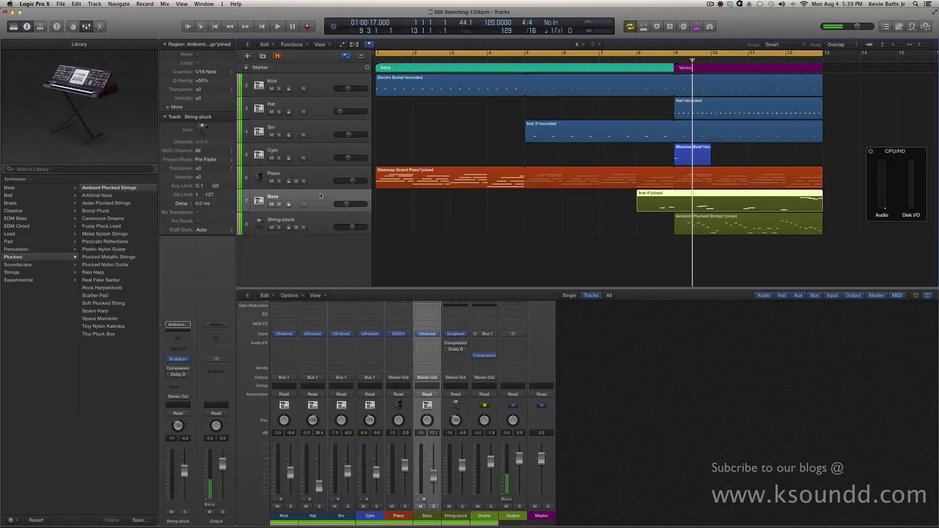
pyautogui.click(490, 519)
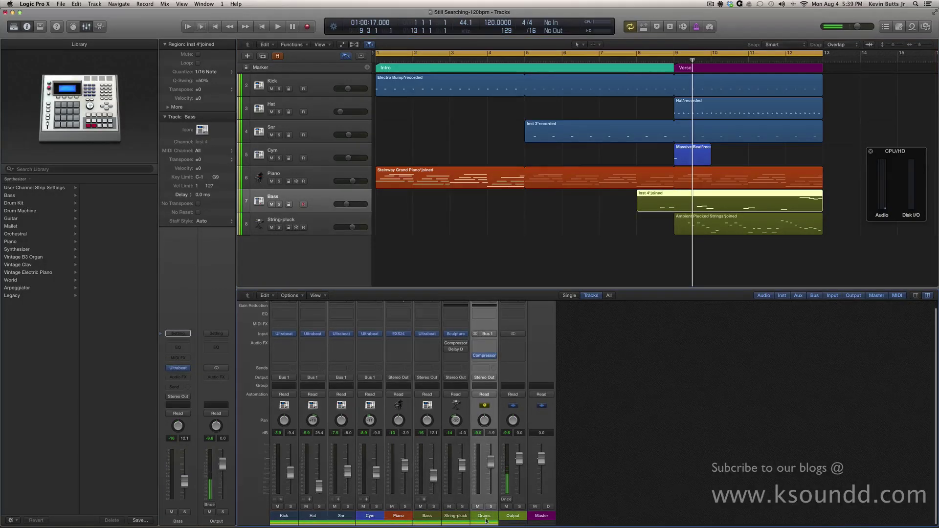
pyautogui.click(463, 517)
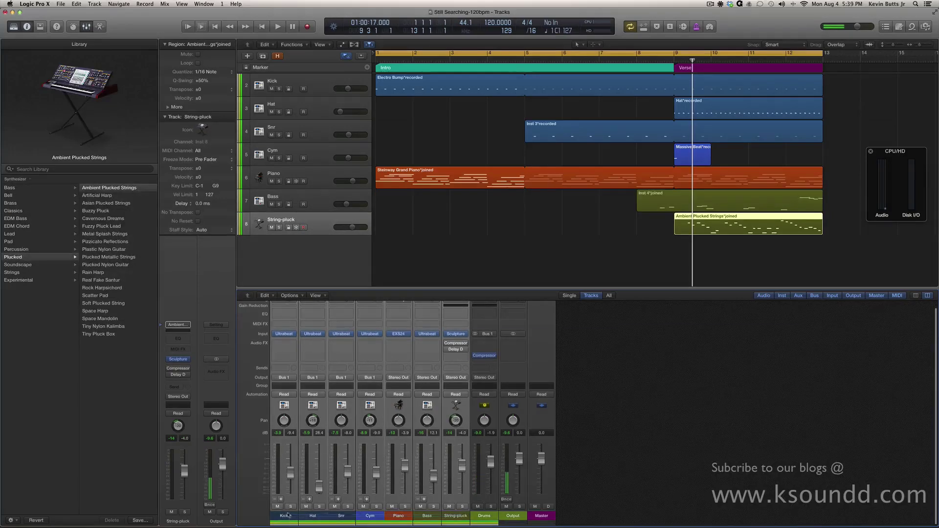
# Send the selected channels to Bus 2 and name the new aux 'Reverb'.
pyautogui.click(282, 368)
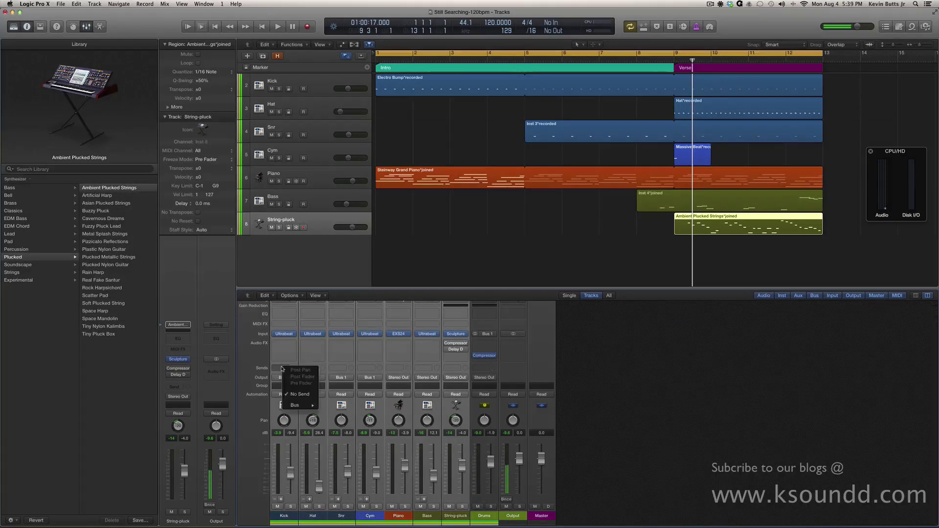
pyautogui.moveTo(298, 405)
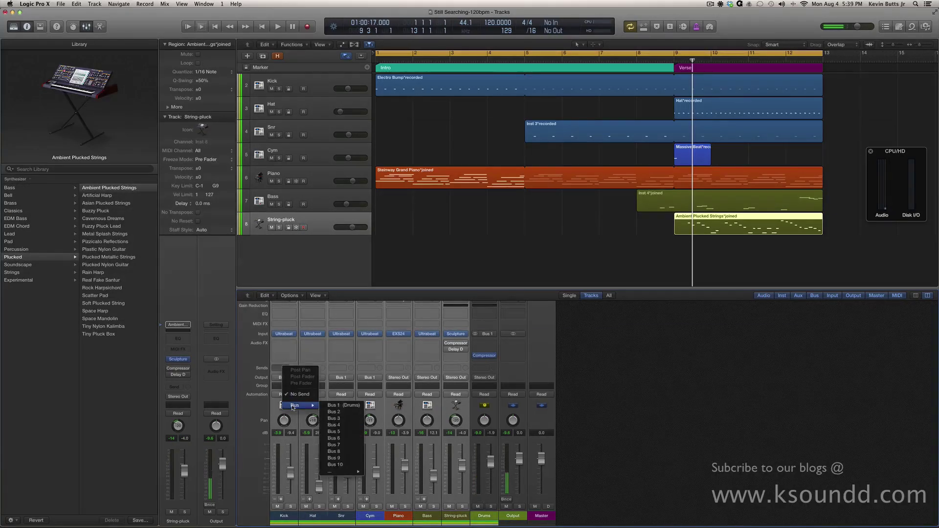
pyautogui.click(332, 412)
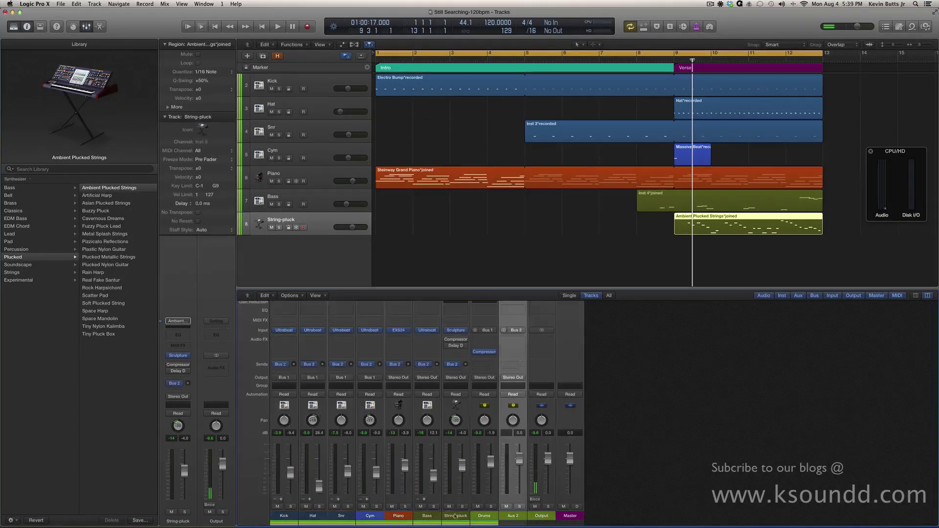
pyautogui.doubleClick(513, 516)
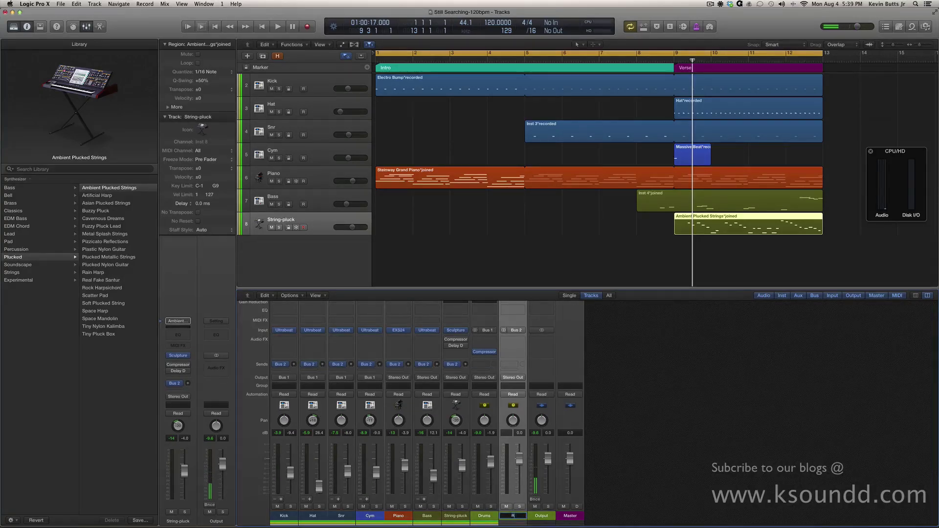
pyautogui.write('Reverb')
pyautogui.press('Return')
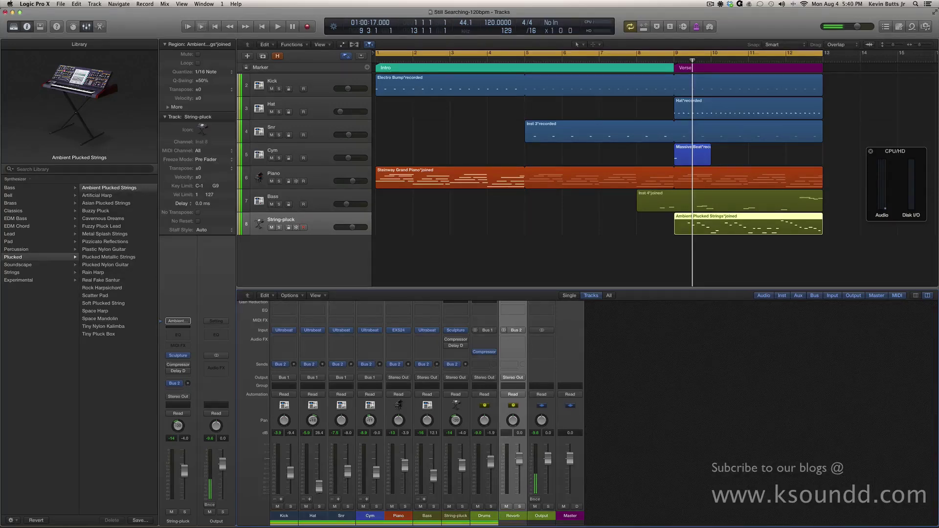
# Insert Space Designer (Stereo) into the Reverb aux's Audio FX slot.
pyautogui.click(512, 340)
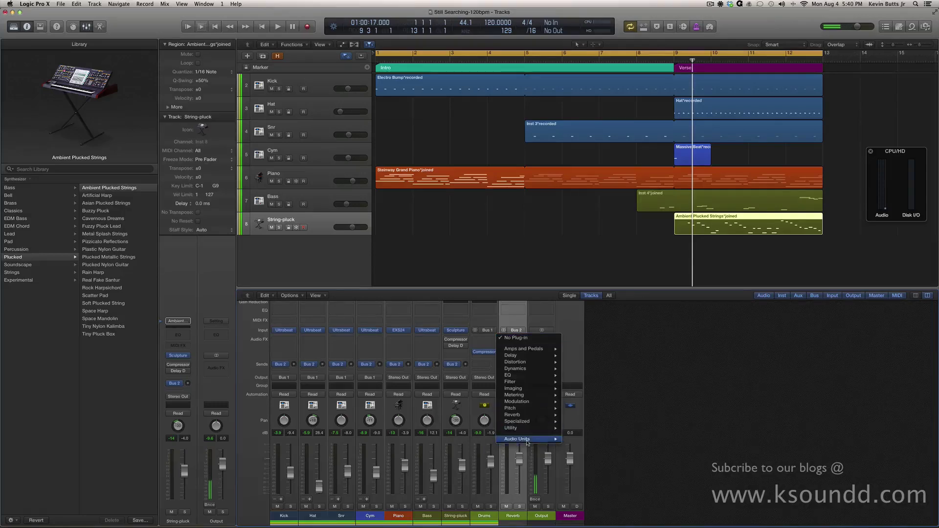
pyautogui.moveTo(527, 440)
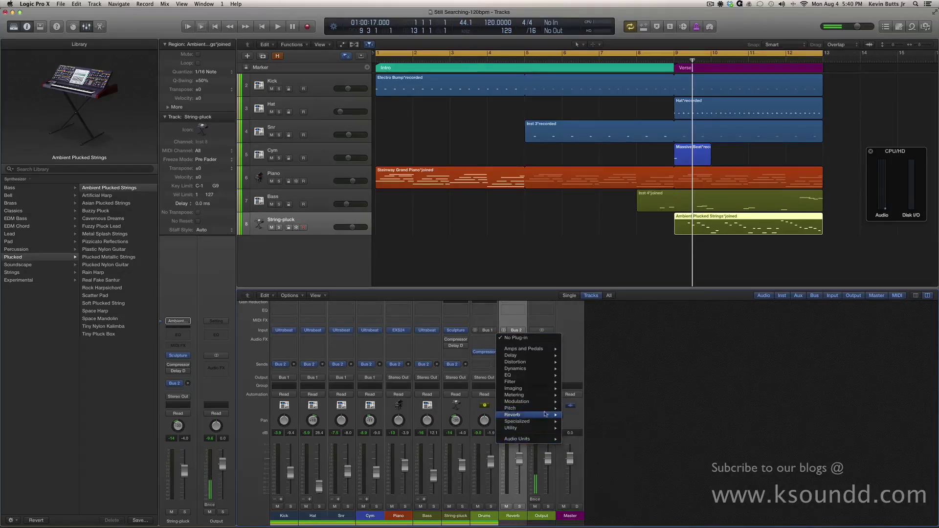
pyautogui.moveTo(513, 414)
pyautogui.moveTo(582, 434)
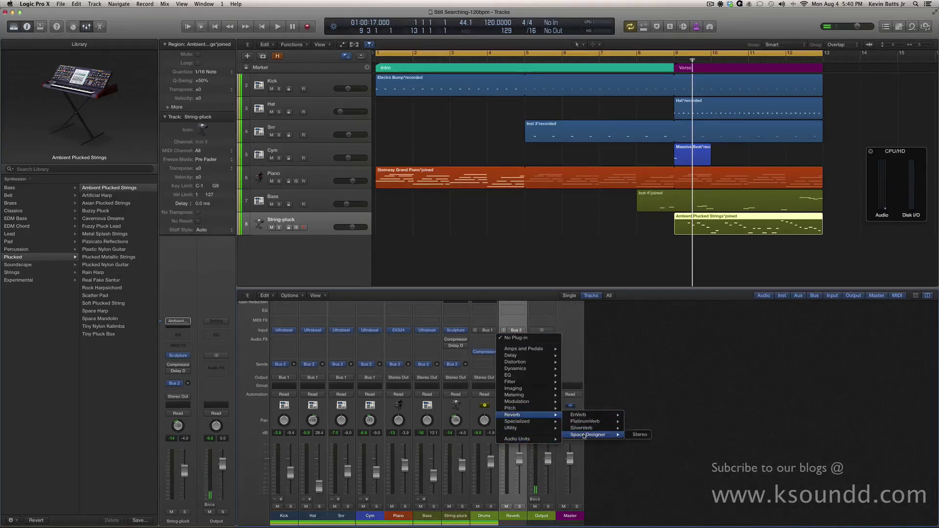
pyautogui.click(635, 436)
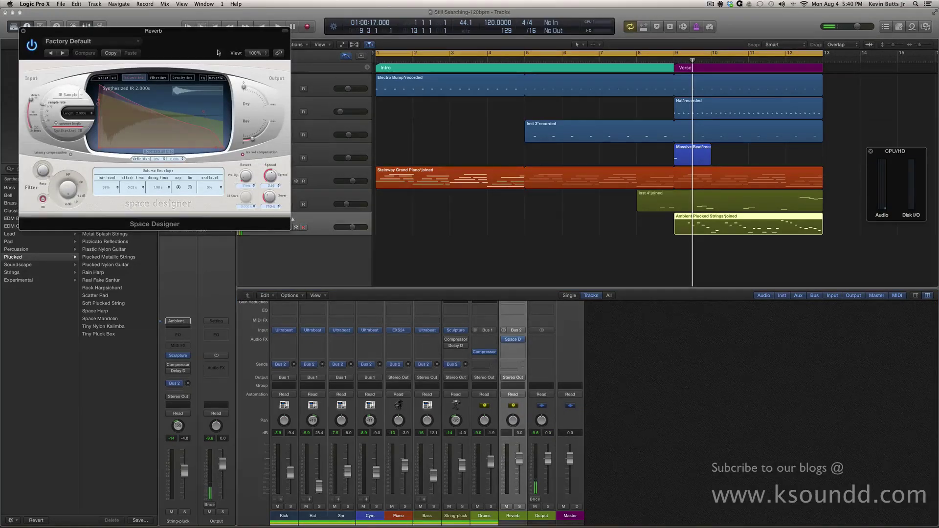
# Drag the Space Designer window to the upper right, briefly play the intro, and select Kick.
pyautogui.moveTo(198, 33); pyautogui.dragTo(650, 150)
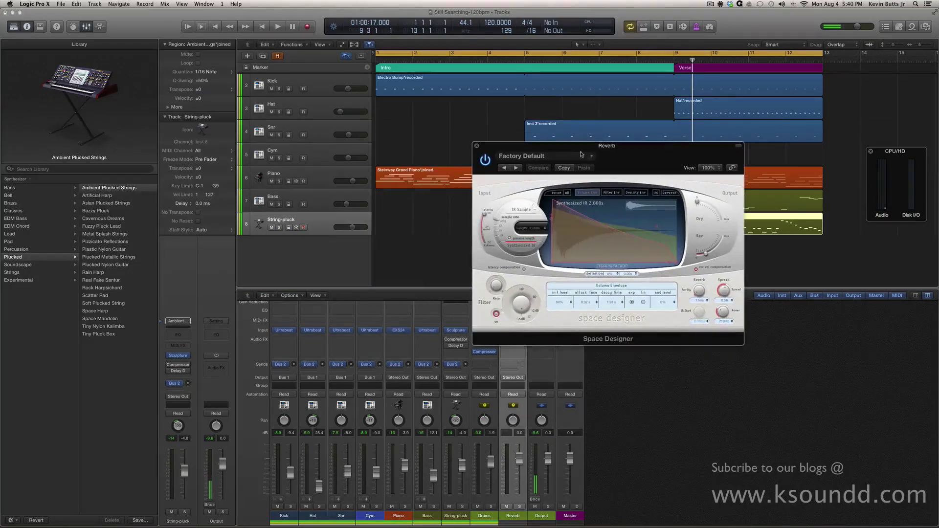
pyautogui.moveTo(579, 155); pyautogui.dragTo(685, 105)
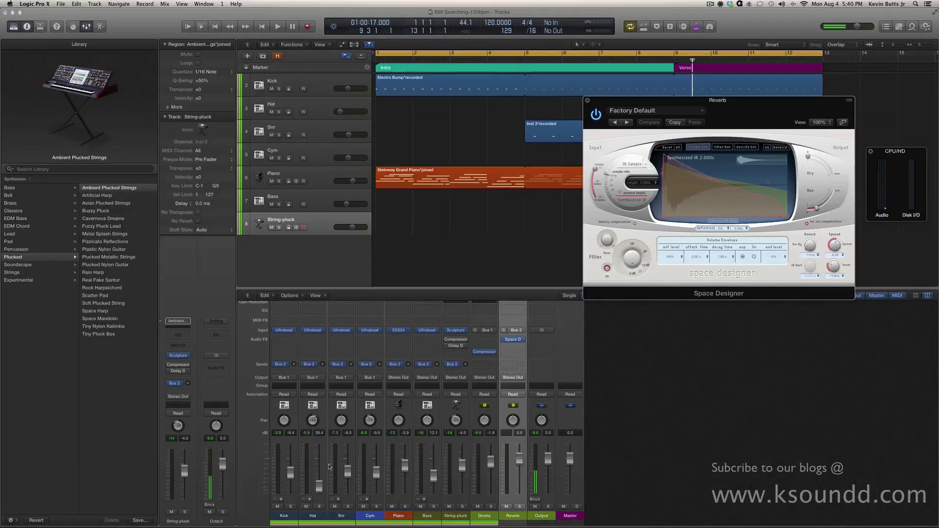
pyautogui.press('space')
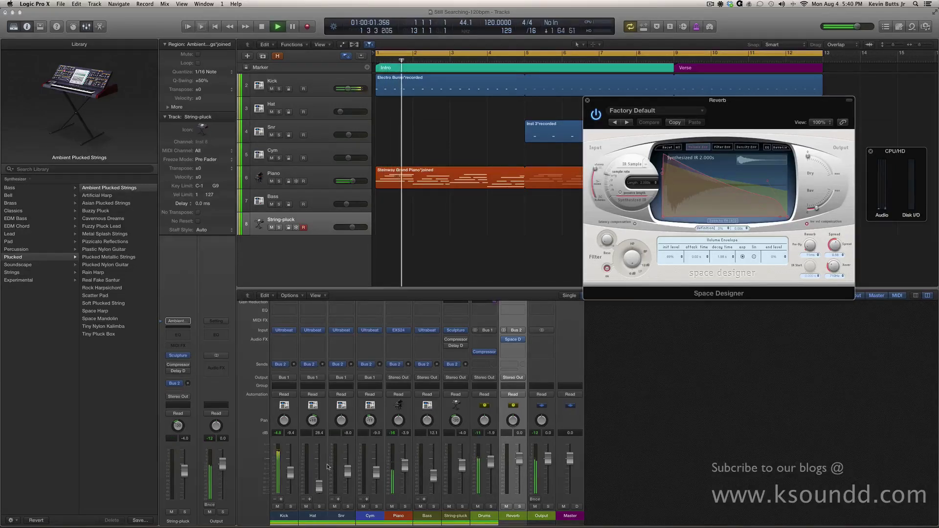
pyautogui.press('space')
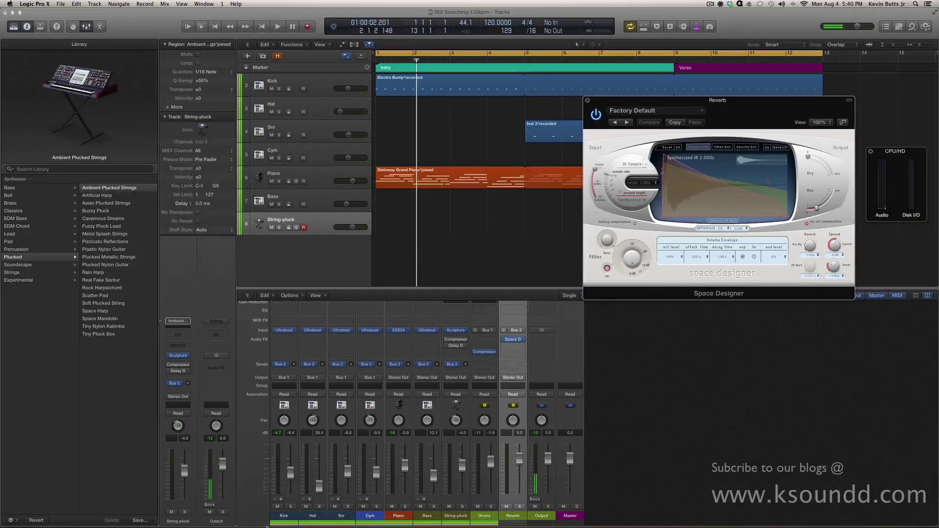
pyautogui.click(283, 516)
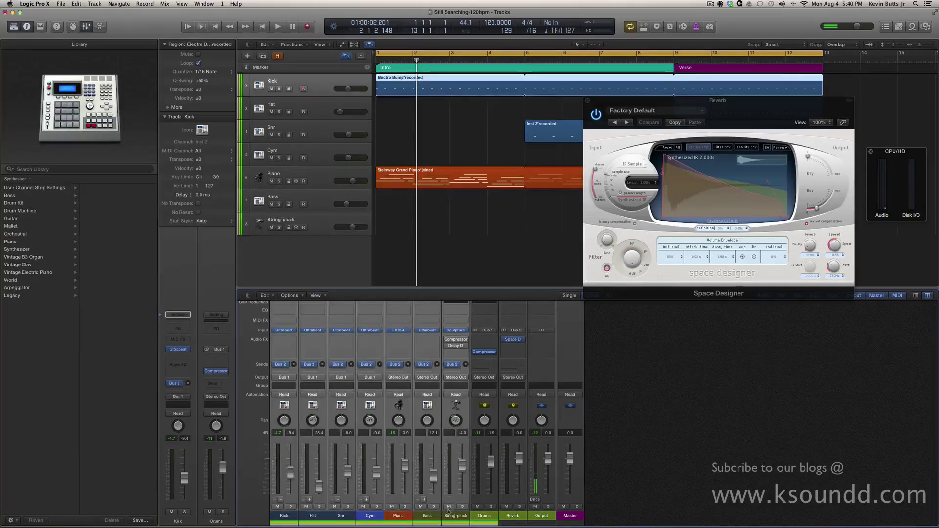
# Raise the shared Bus 2 send on all seven channels to about -0.7 dB while playing.
pyautogui.moveTo(351, 365); pyautogui.dragTo(351, 355)
pyautogui.moveTo(294, 330); pyautogui.dragTo(293, 325)
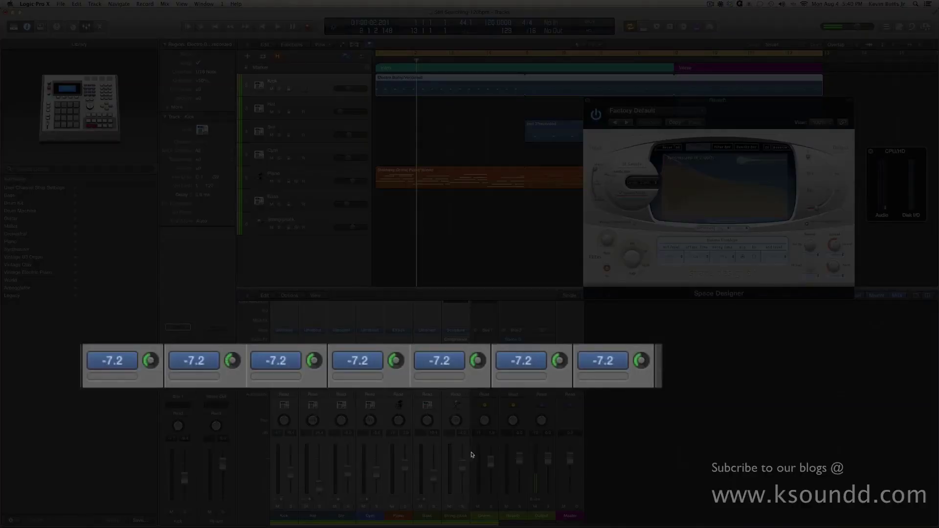
pyautogui.press('space')
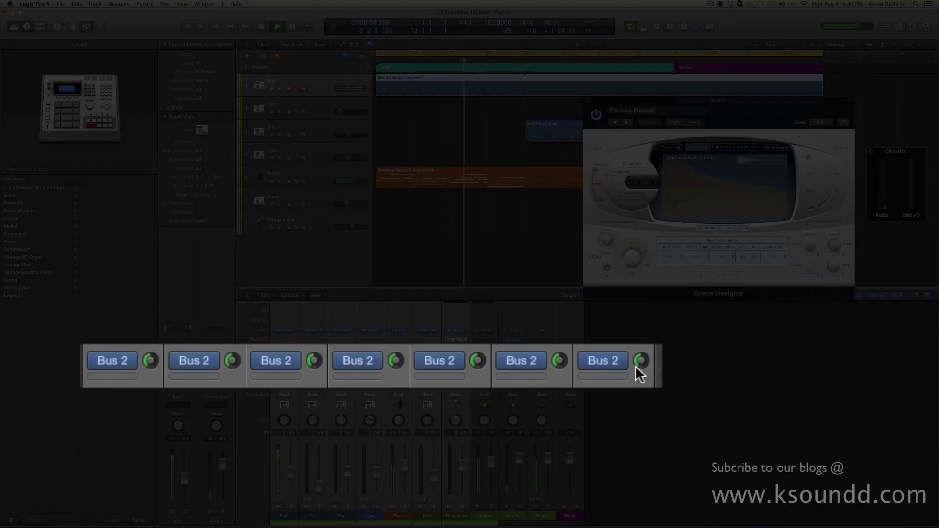
pyautogui.moveTo(641, 363); pyautogui.dragTo(641, 350)
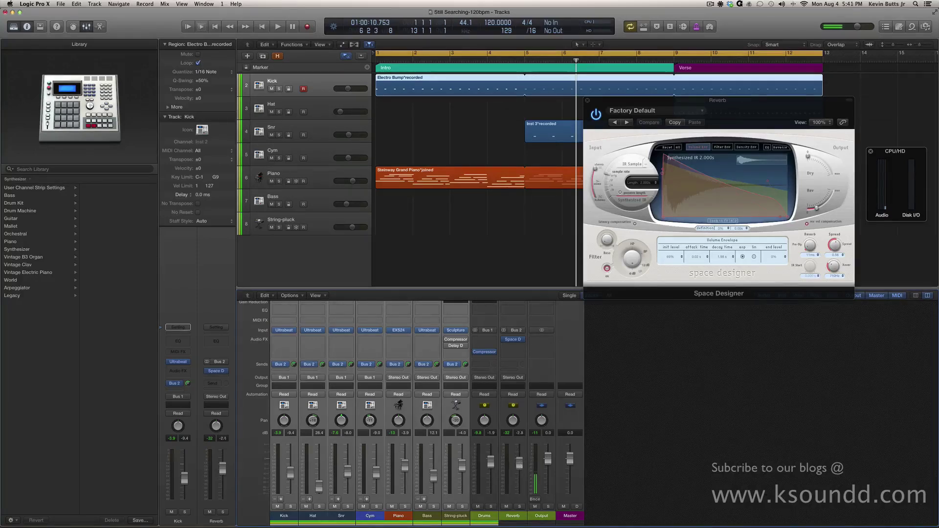
# Try the Reverb fader, reset it to 0.0, and set Space Designer's Rev level to -7.3 dB.
pyautogui.moveTo(519, 463); pyautogui.dragTo(519, 479)
pyautogui.press('space')
pyautogui.keyDown('alt'); pyautogui.click(519, 484); pyautogui.keyUp('alt')
pyautogui.press('space')
pyautogui.moveTo(837, 192); pyautogui.dragTo(828, 201)
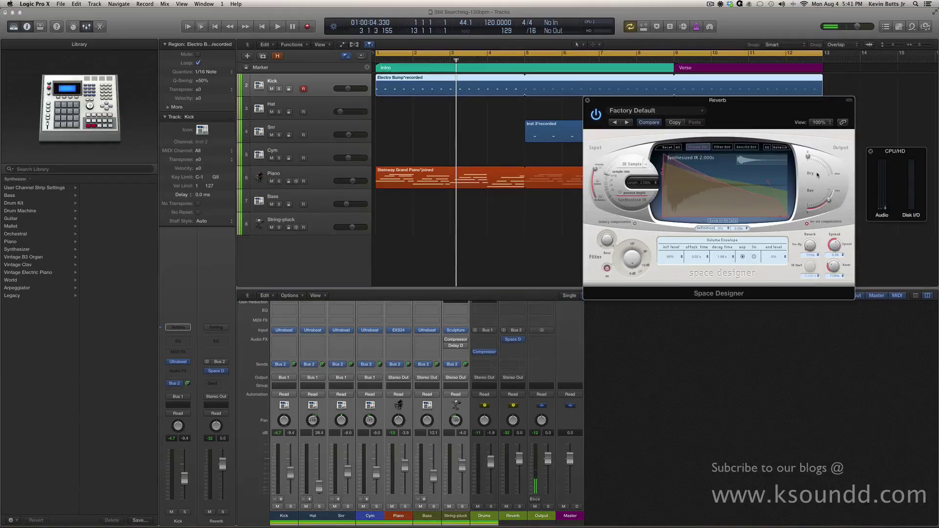
pyautogui.press('space')
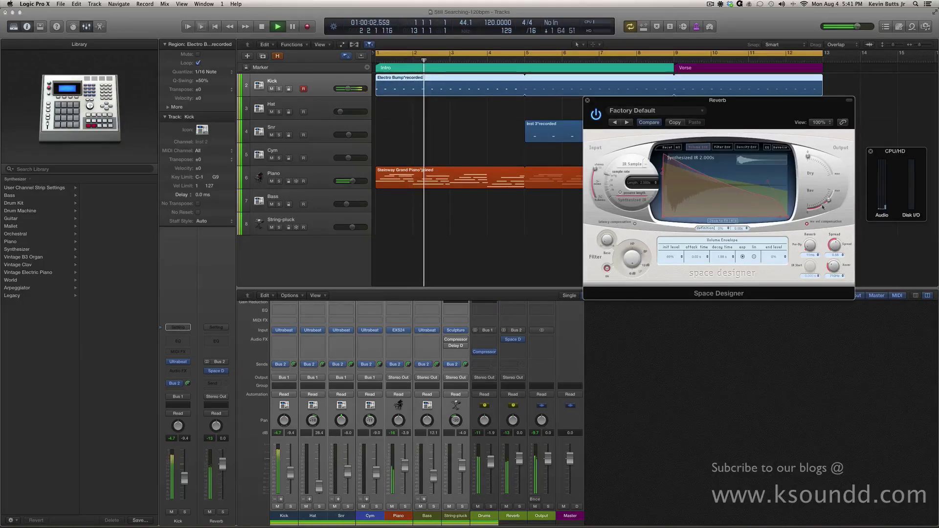
pyautogui.press('space')
pyautogui.click(402, 501)
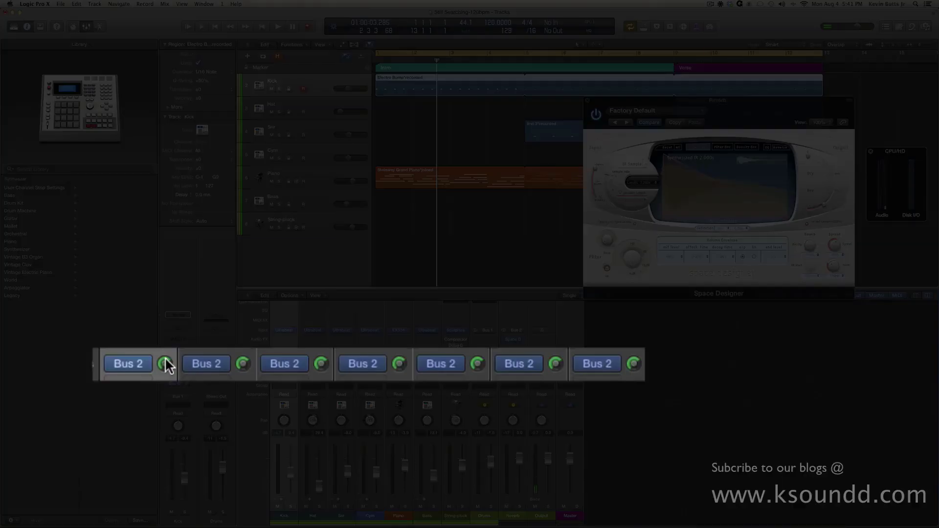
# Turn the Kick reverb send well down and adjust the Snr send during playback.
pyautogui.moveTo(165, 364)
pyautogui.mouseDown()
pyautogui.moveTo(166, 391)
pyautogui.moveTo(170, 372)
pyautogui.mouseUp()
pyautogui.press('space')
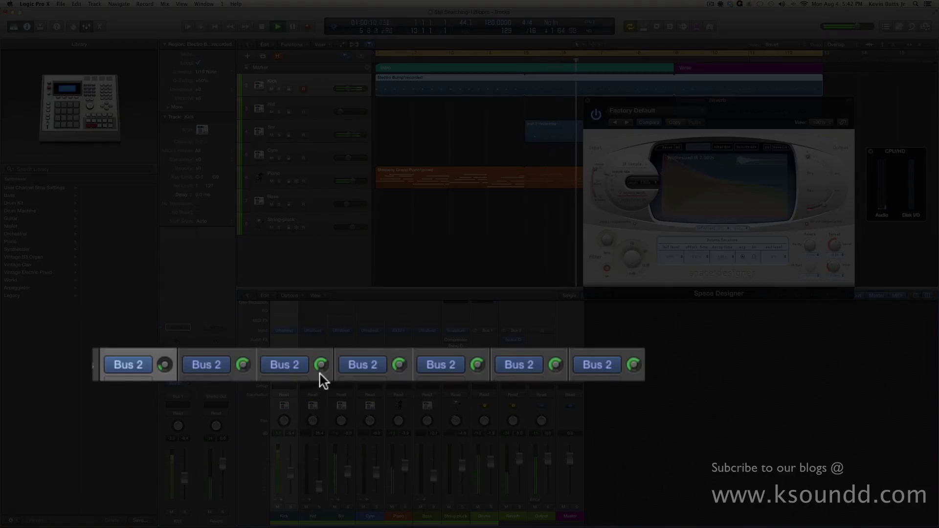
pyautogui.moveTo(321, 365); pyautogui.dragTo(321, 374)
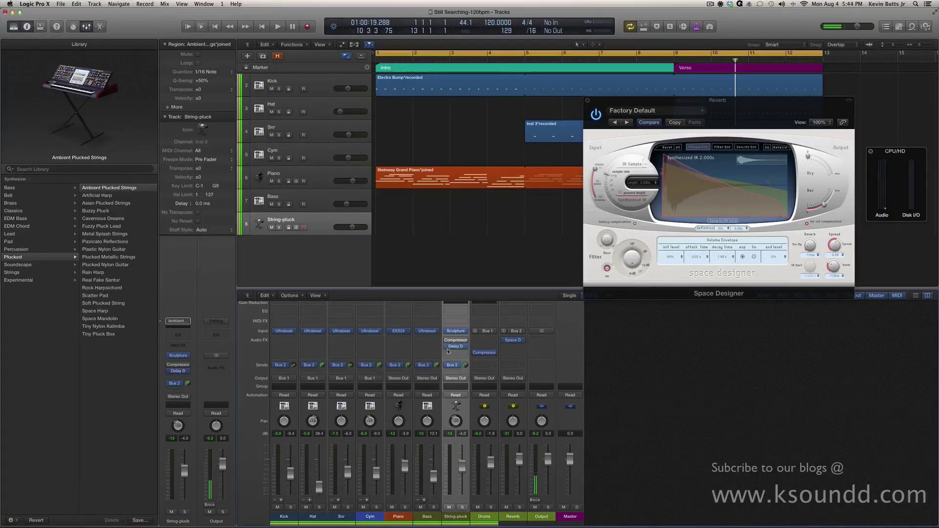
pyautogui.press('space')
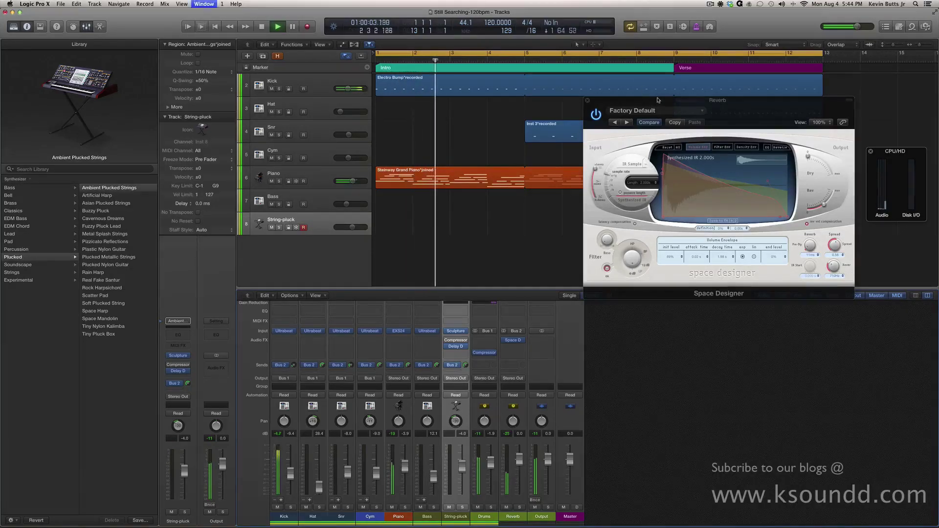
pyautogui.press('v')
pyautogui.press('space')
pyautogui.moveTo(676, 51); pyautogui.dragTo(820, 74)
pyautogui.press('space')
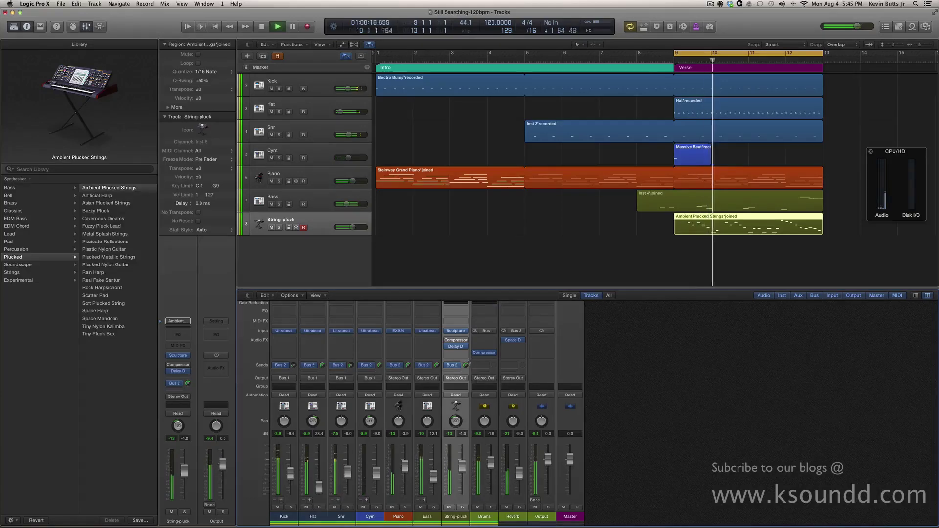
pyautogui.moveTo(447, 348)
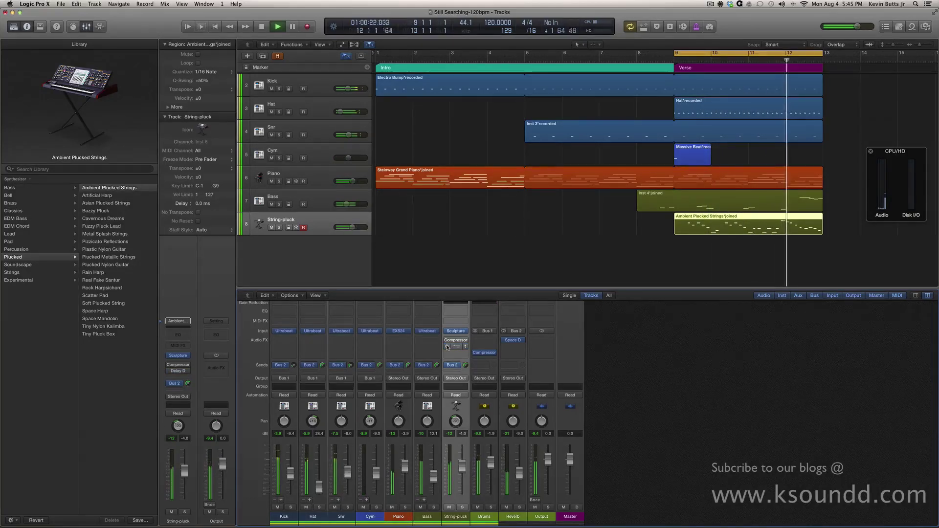
pyautogui.click(462, 507)
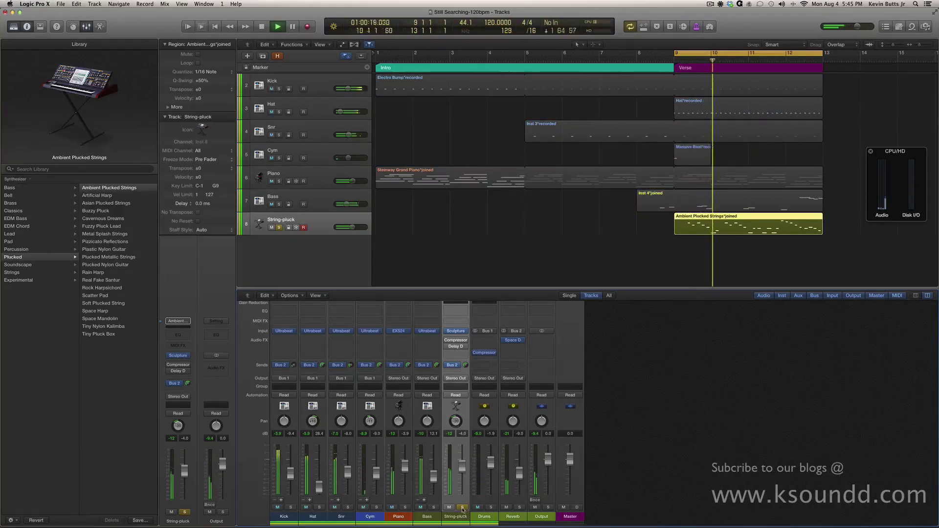
pyautogui.moveTo(446, 347)
pyautogui.press('space')
pyautogui.press('s')
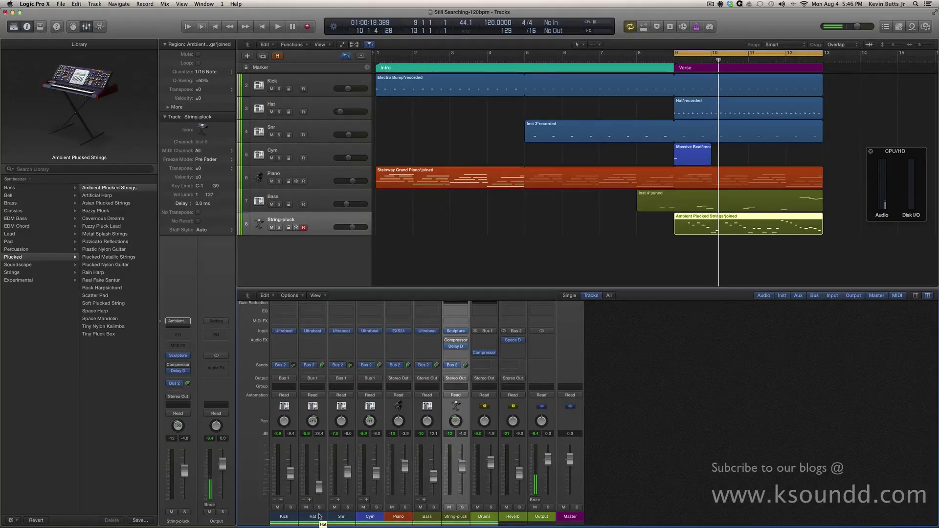
# Select the Kick, Hat, Snr and Cym tracks and bring up the Create Track Stack command.
pyautogui.click(282, 518)
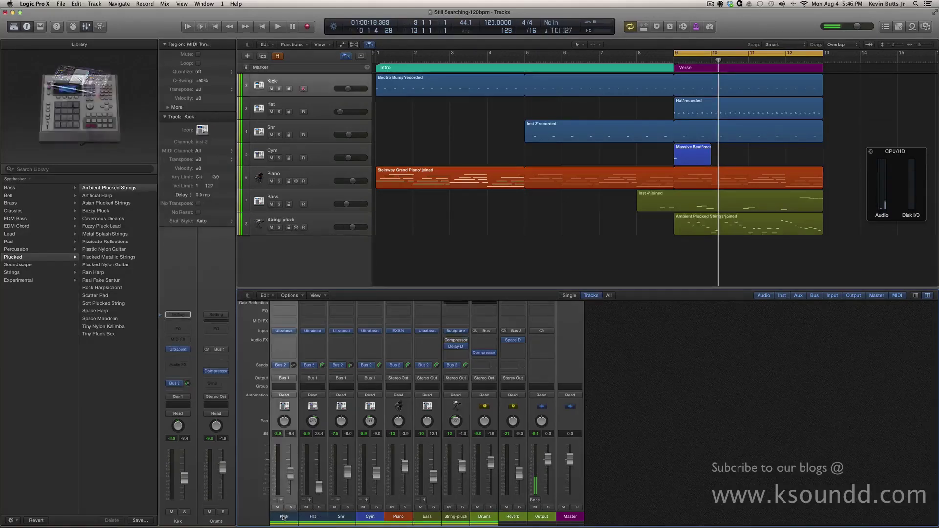
pyautogui.keyDown('shift'); pyautogui.click(371, 517); pyautogui.keyUp('shift')
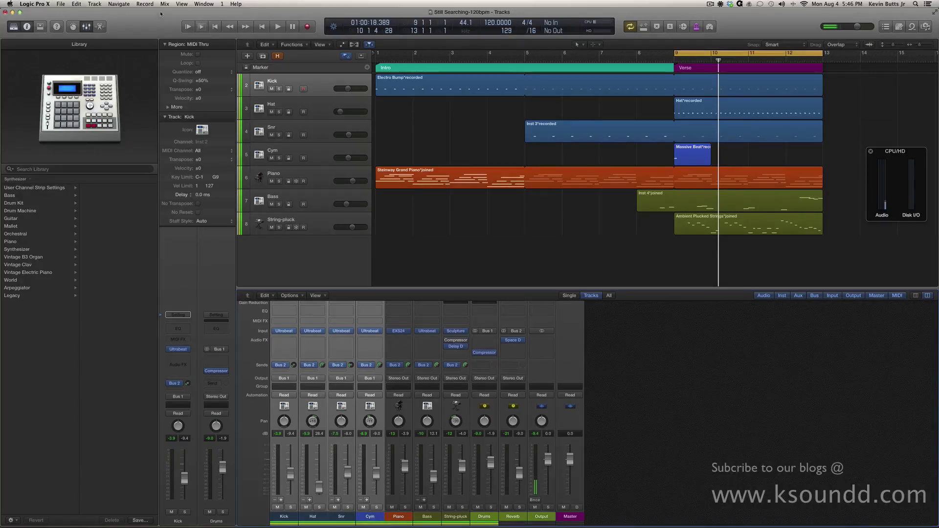
pyautogui.click(94, 4)
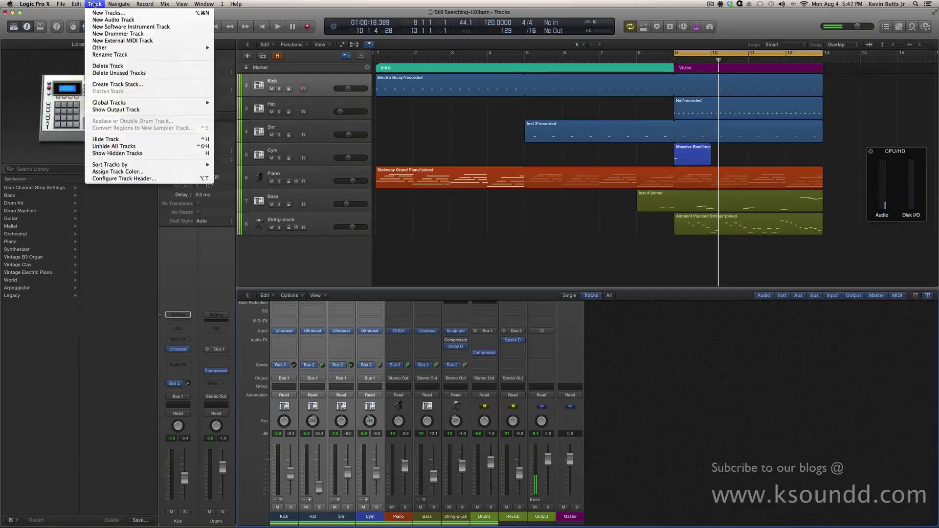
pyautogui.click(139, 88)
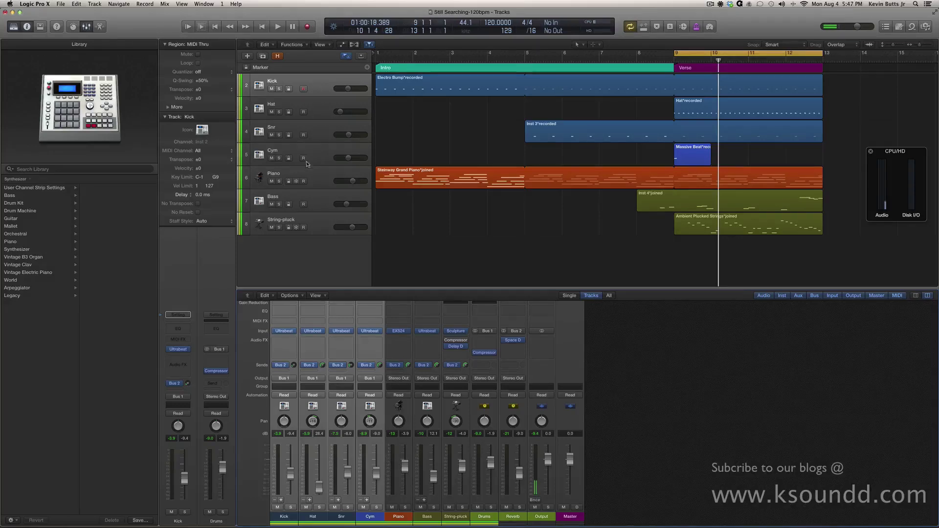
pyautogui.keyDown('shift'); pyautogui.click(321, 152); pyautogui.keyUp('shift')
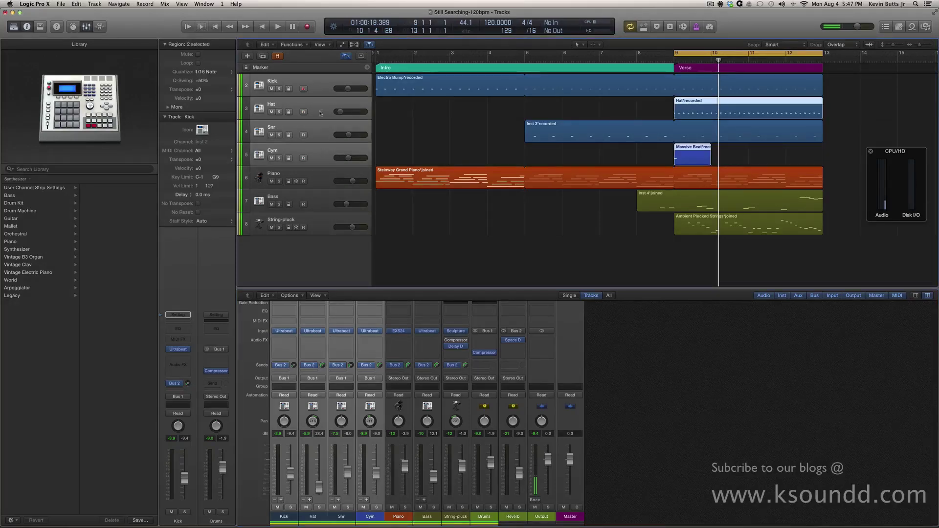
pyautogui.rightClick(321, 86)
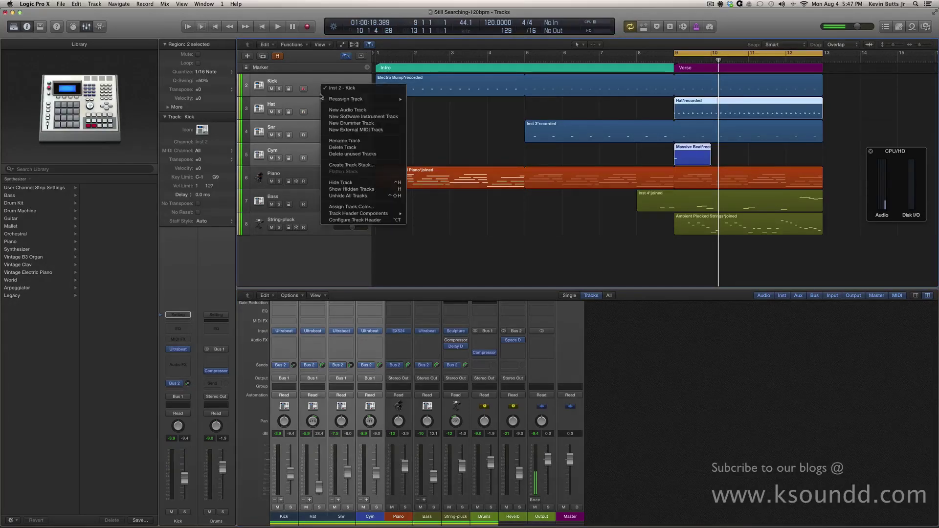
# Create a Summing Stack from the four selected drum tracks.
pyautogui.click(384, 167)
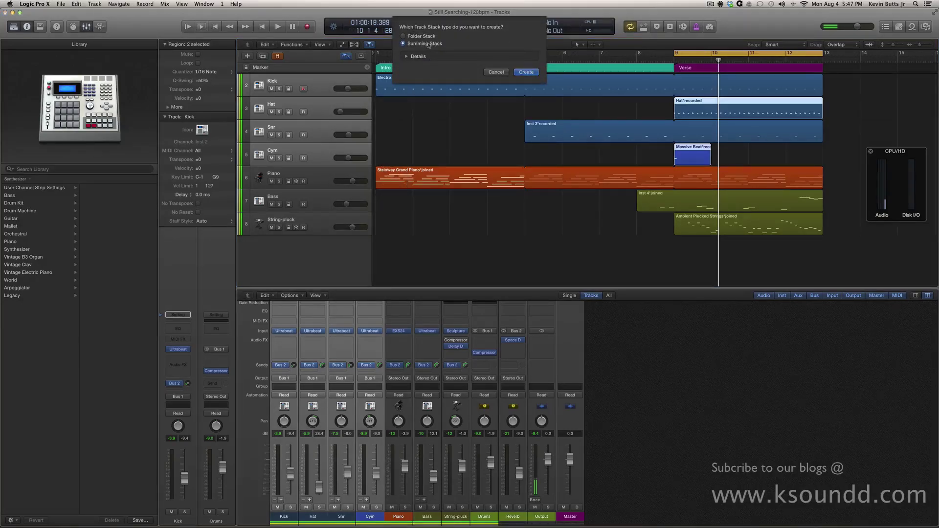
pyautogui.click(406, 57)
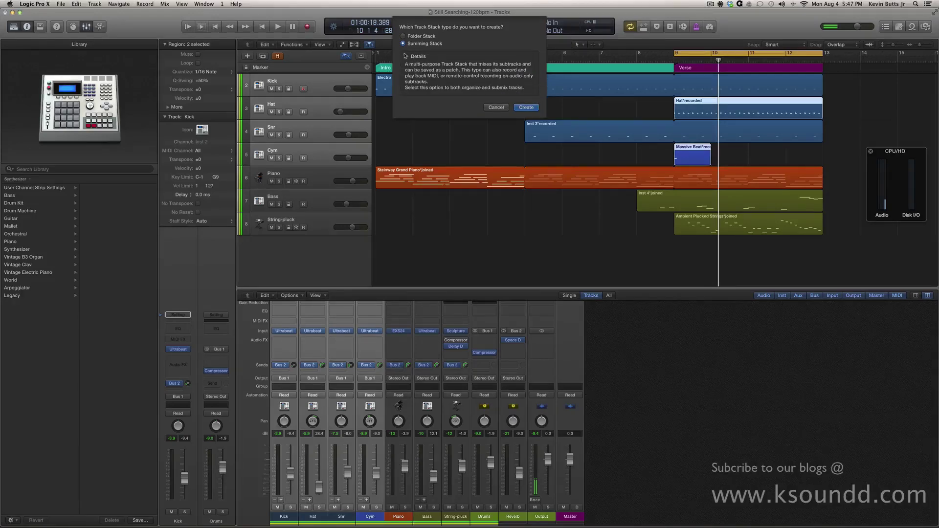
pyautogui.click(403, 36)
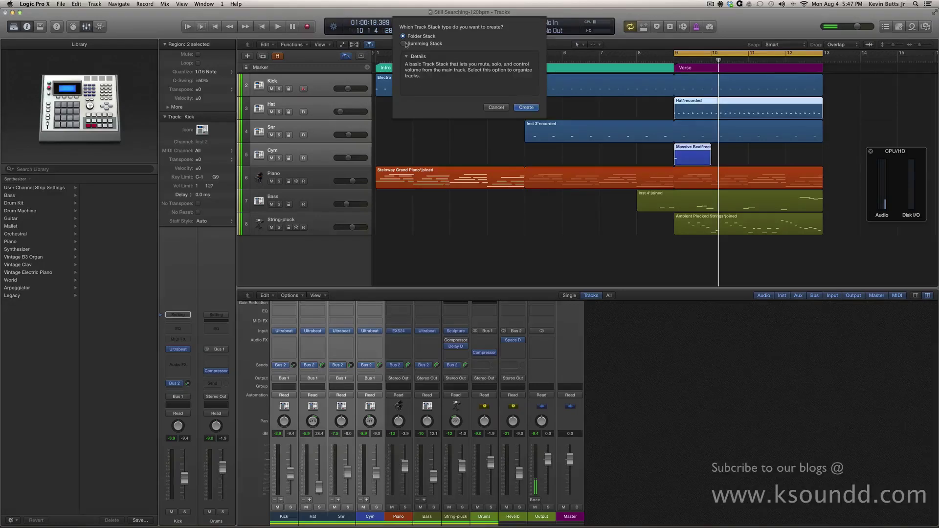
pyautogui.click(404, 44)
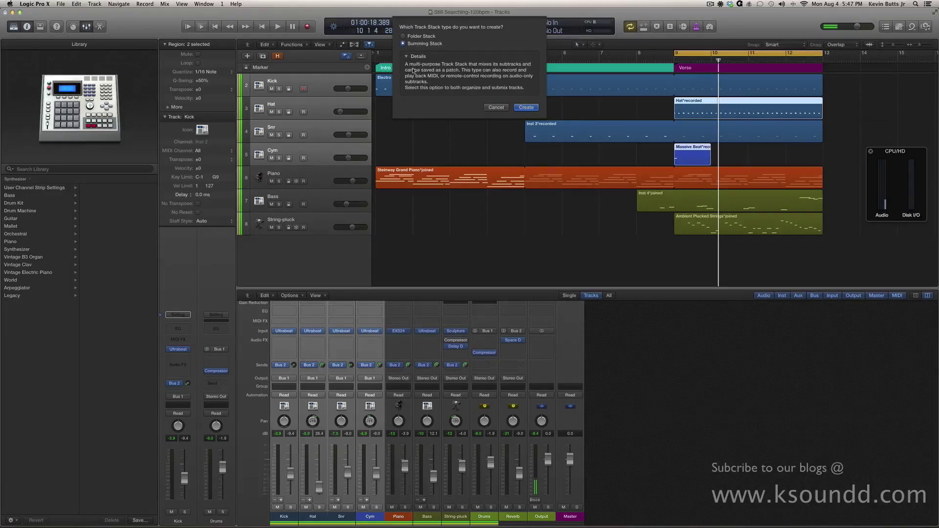
pyautogui.click(526, 108)
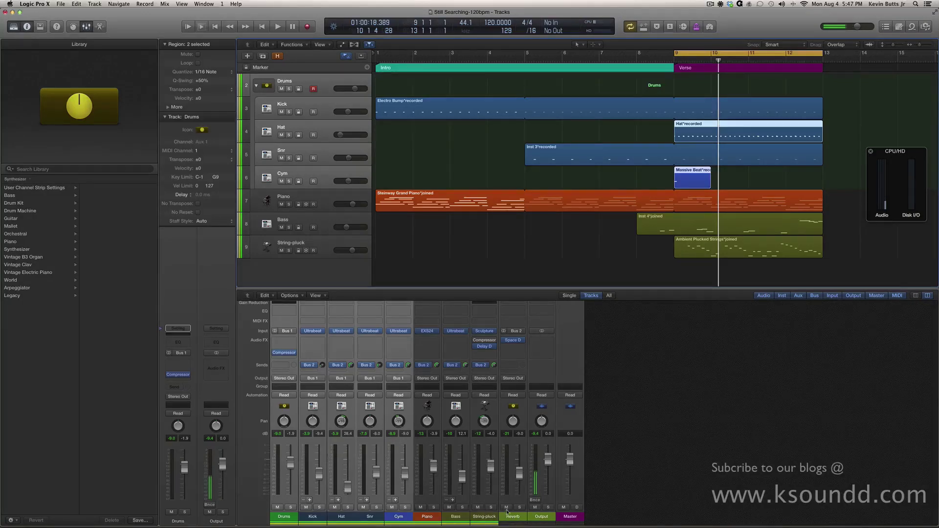
# Select the Drums stack track and fold it into a single Drums row.
pyautogui.click(290, 518)
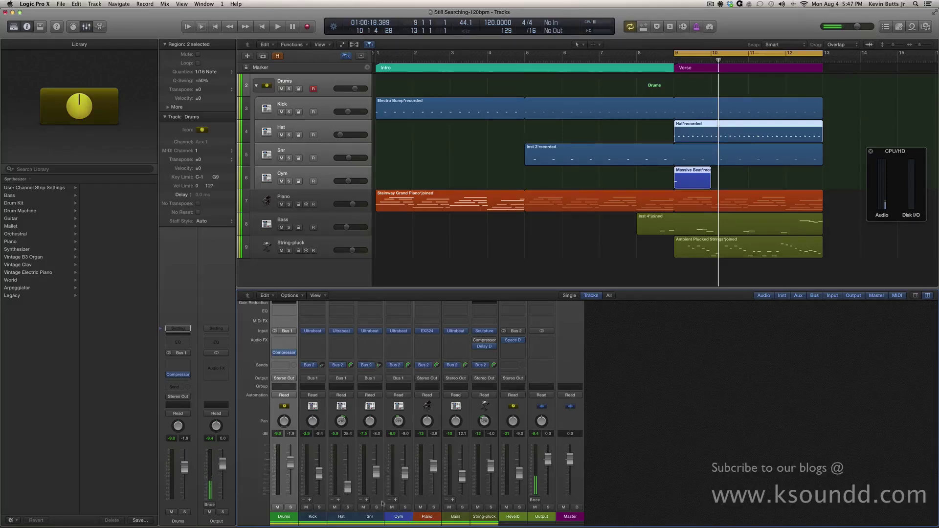
pyautogui.click(331, 80)
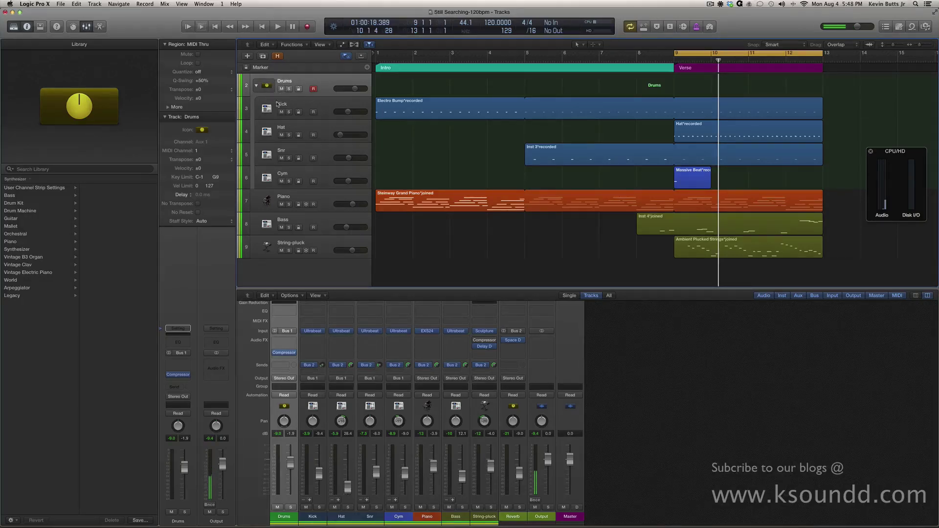
pyautogui.click(256, 87)
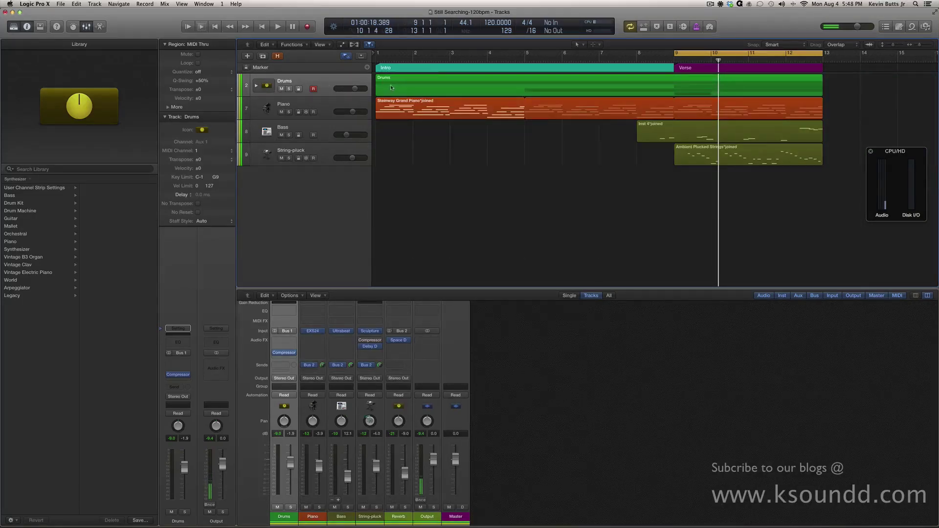
pyautogui.click(391, 87)
# Expand the Drums stack and set the Drums fader to -0.4 dB, checking it during playback.
pyautogui.click(255, 86)
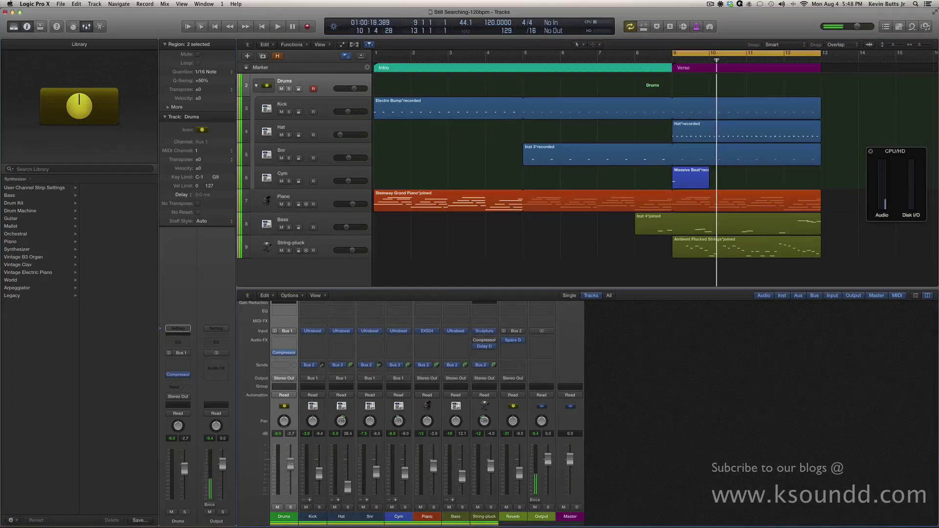
pyautogui.moveTo(291, 466); pyautogui.dragTo(294, 496)
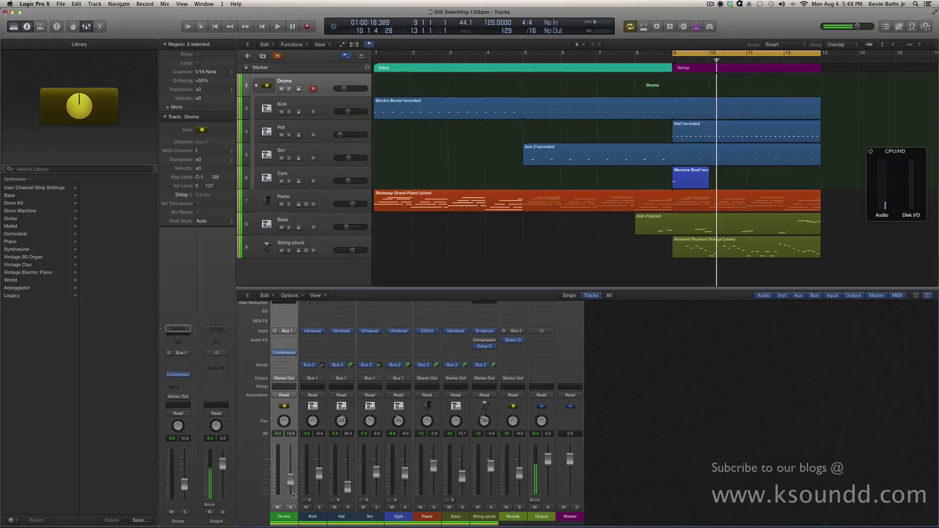
pyautogui.press('space')
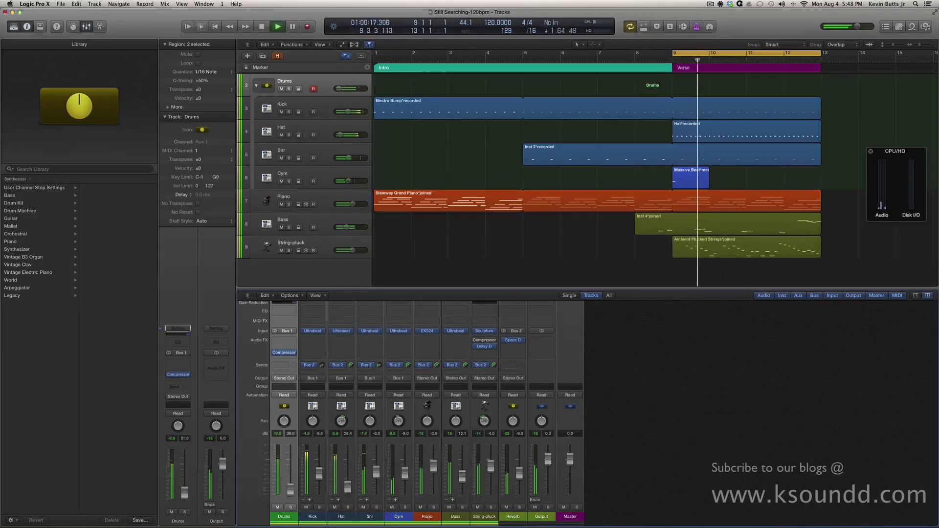
pyautogui.press('space')
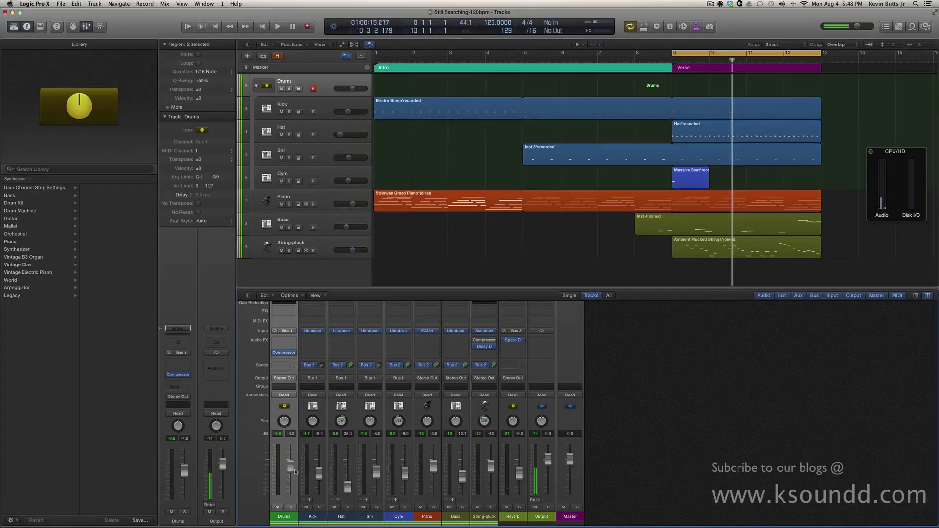
pyautogui.moveTo(290, 467); pyautogui.dragTo(292, 460)
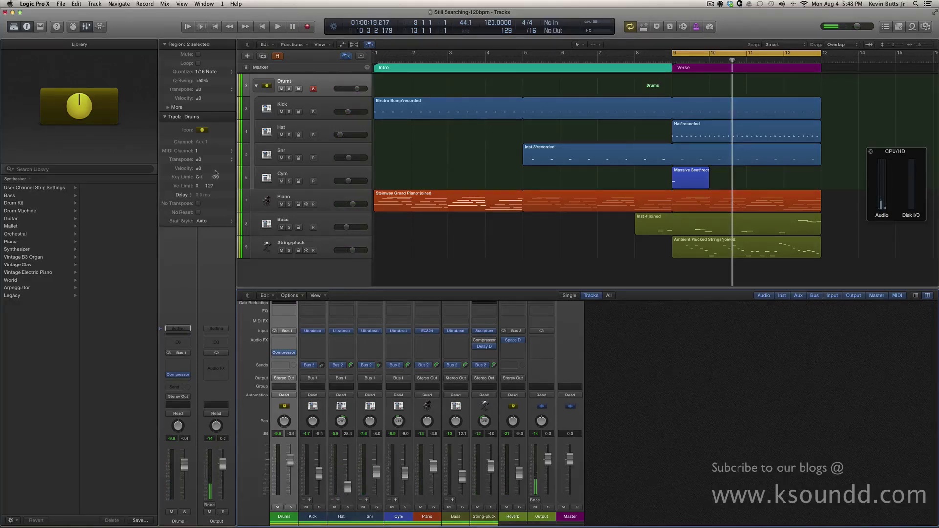
# Toggle the Drums stack closed and open, leaving Kick, Hat, Snr and Cym showing.
pyautogui.click(257, 86)
pyautogui.click(257, 86)
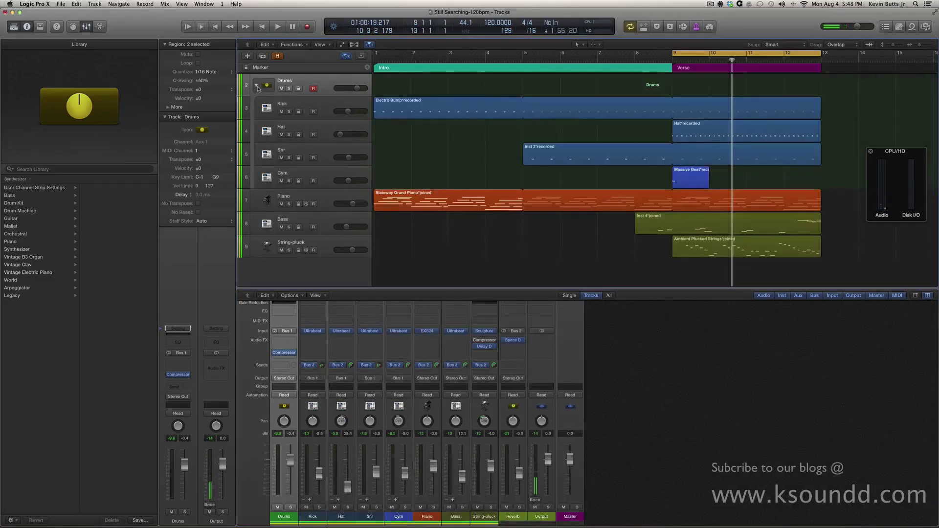
pyautogui.click(257, 86)
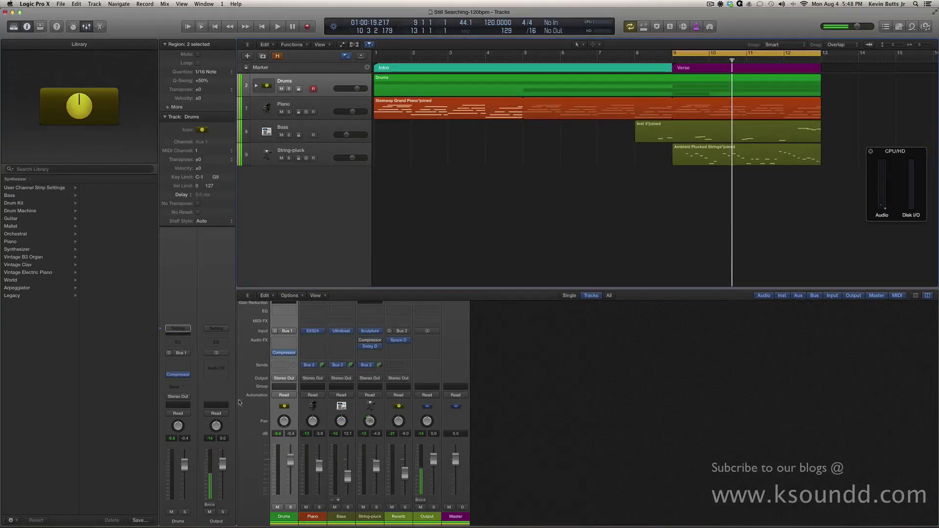
pyautogui.click(255, 87)
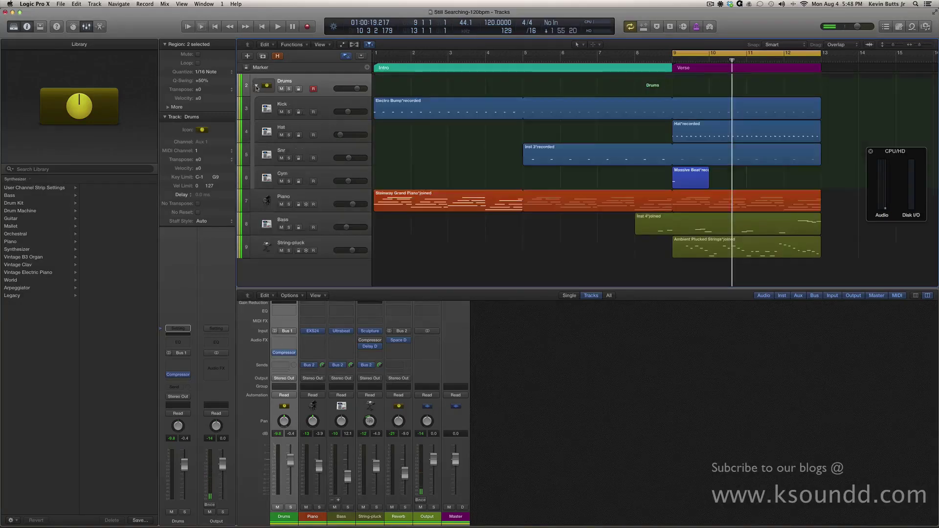
pyautogui.click(256, 86)
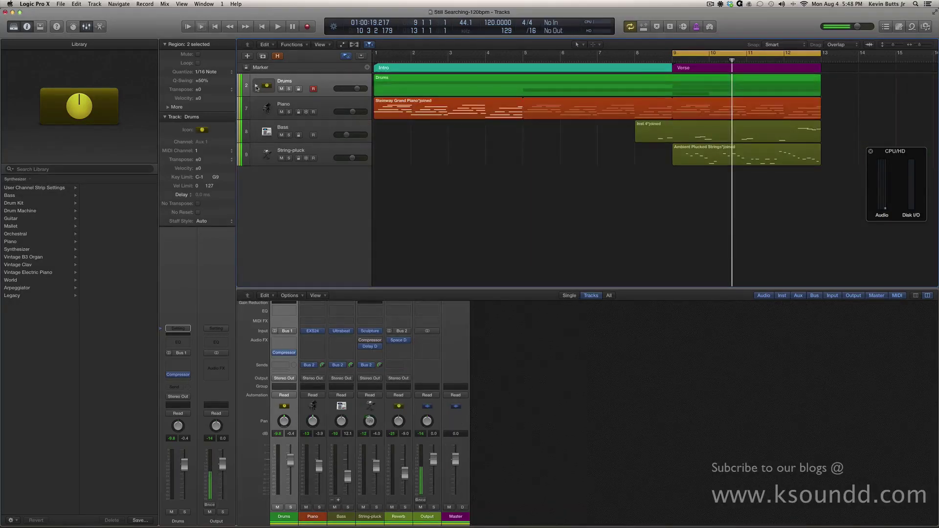
pyautogui.click(256, 87)
pyautogui.click(256, 87)
pyautogui.click(256, 87)
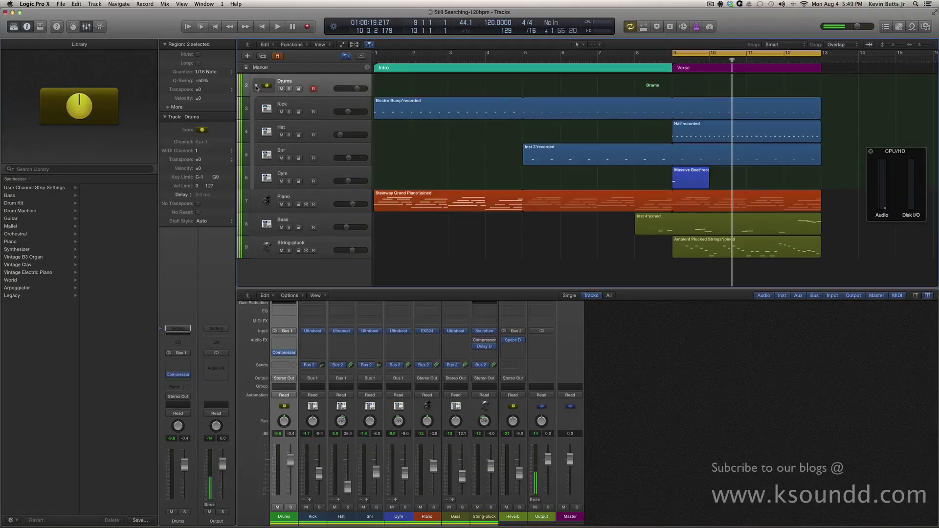